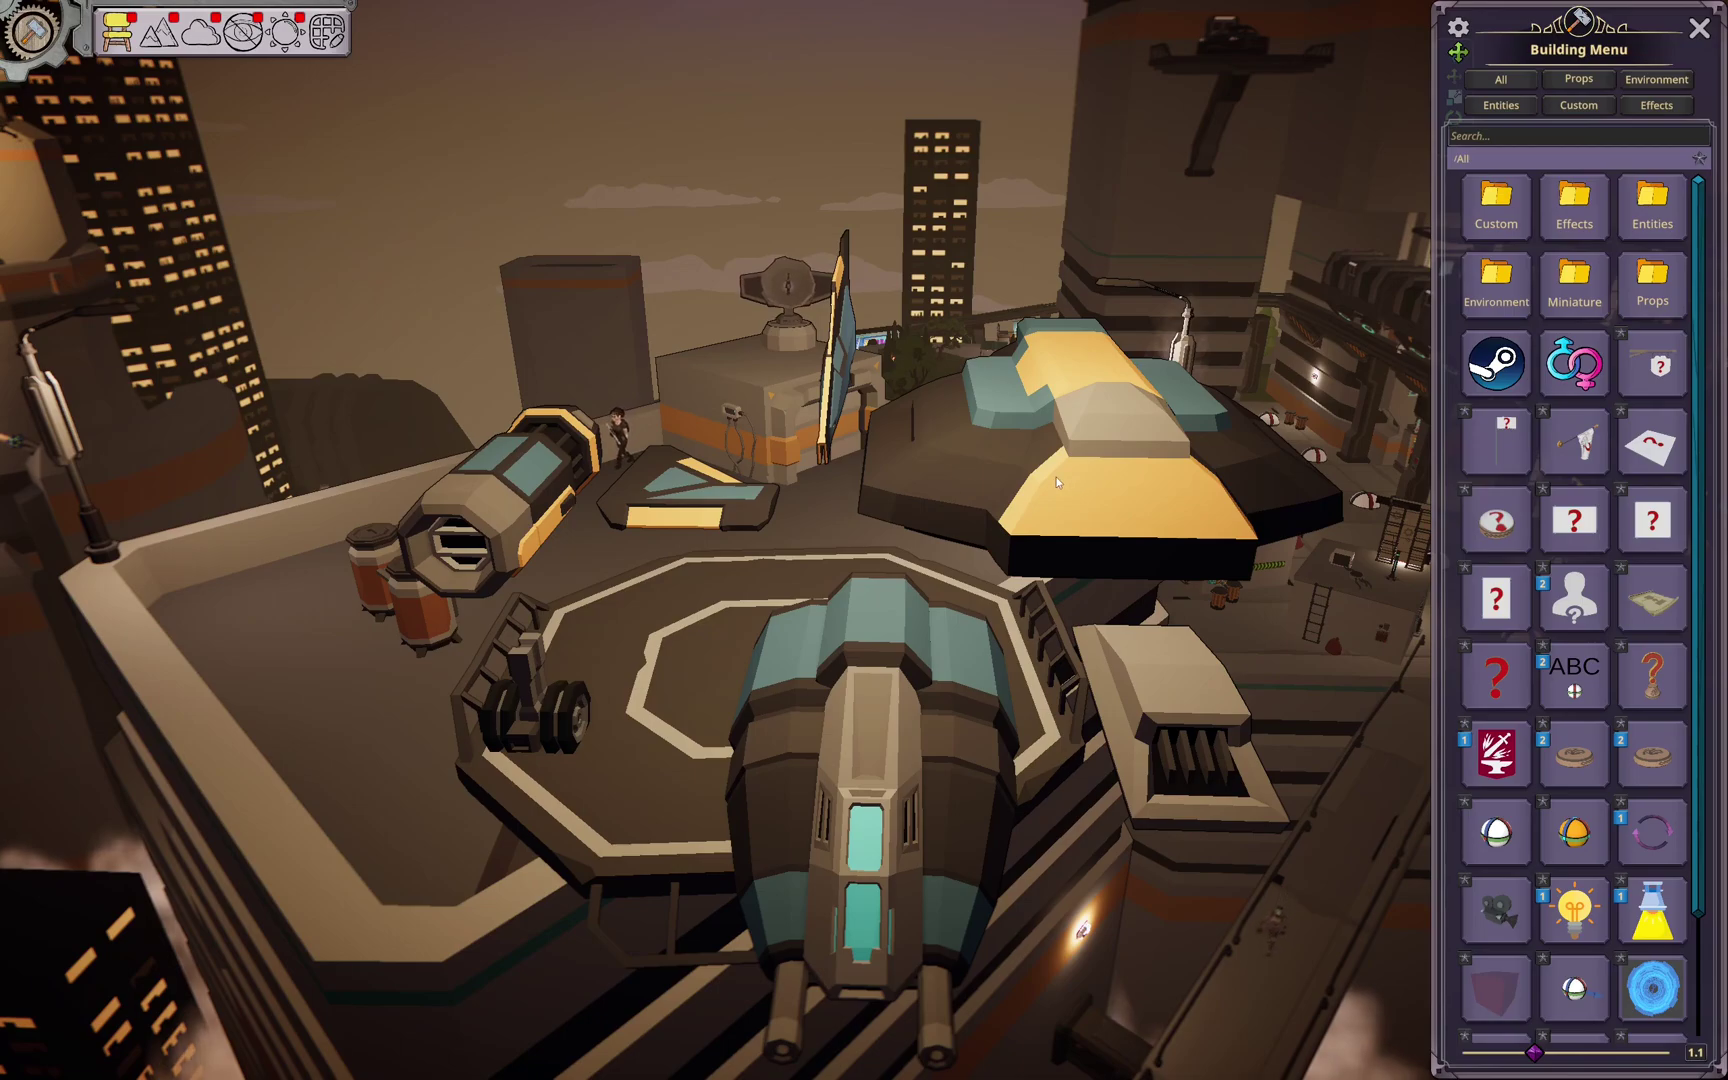
- Shift the Ship Body sideways on its own and attach the Cockpit to it as a child
left_click(1093, 488)
left_click_drag(1038, 486, 980, 494)
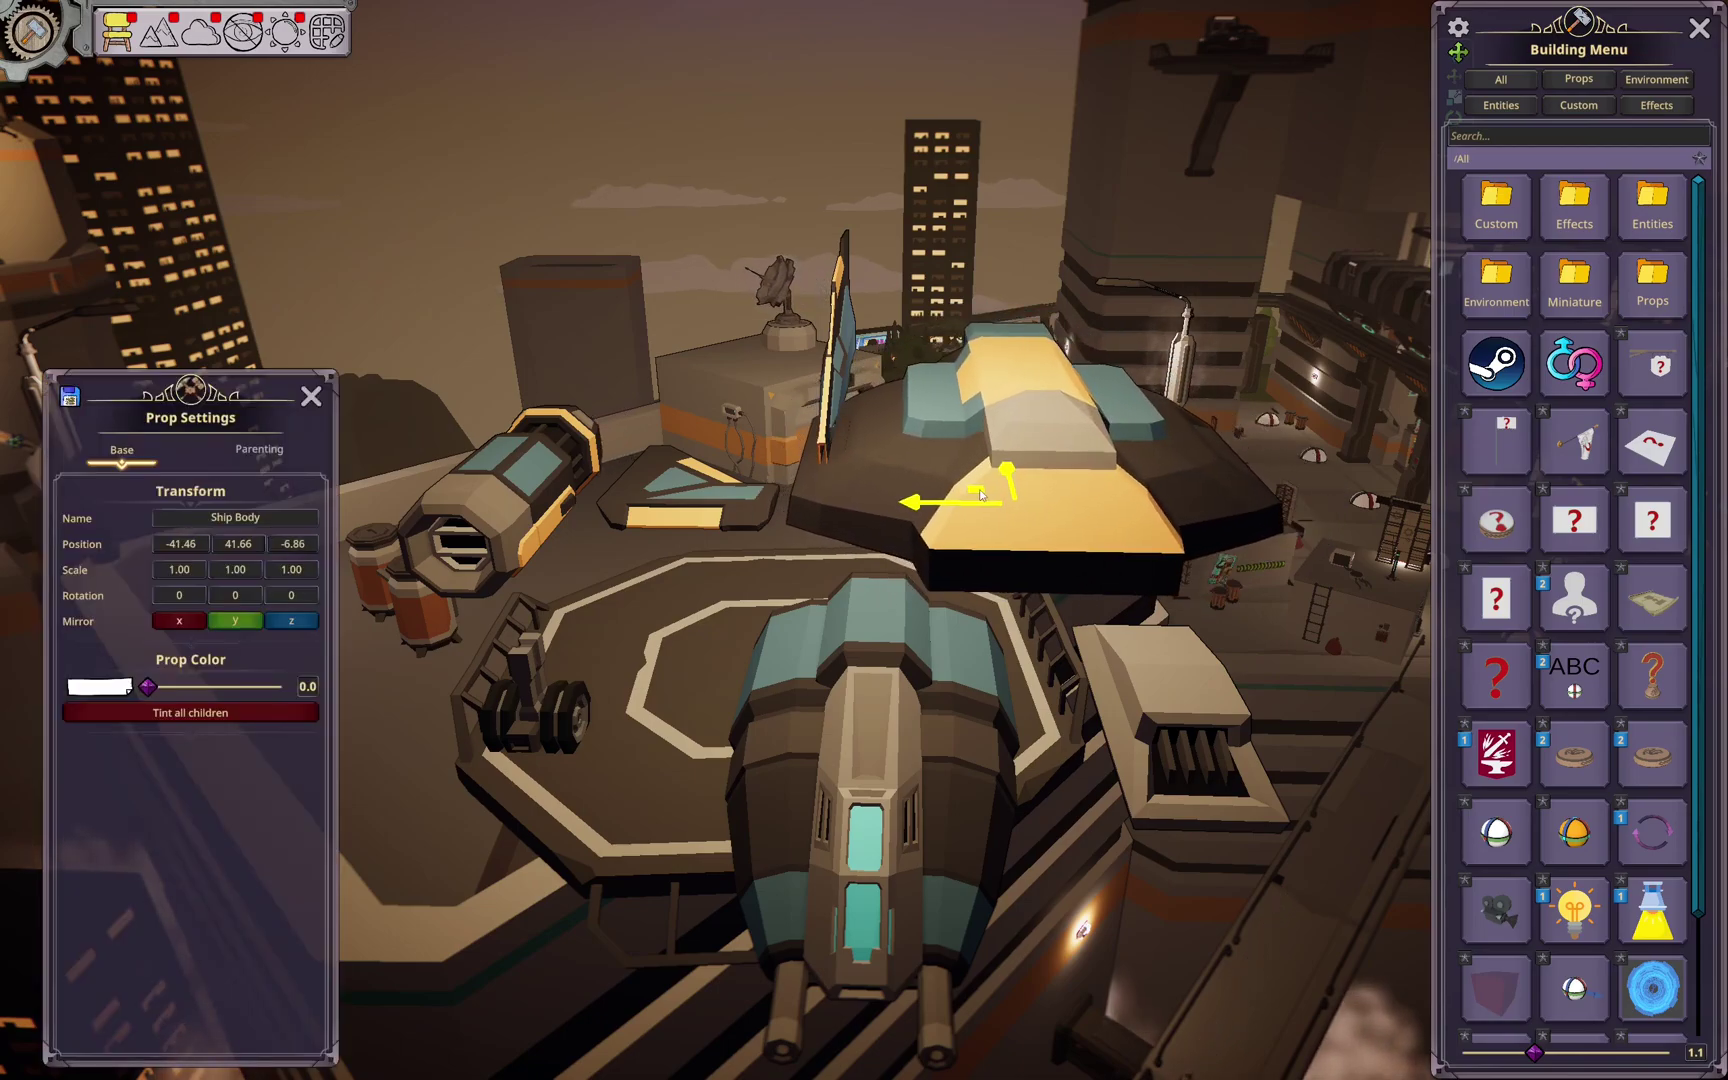
right_click_drag(989, 496, 1072, 521)
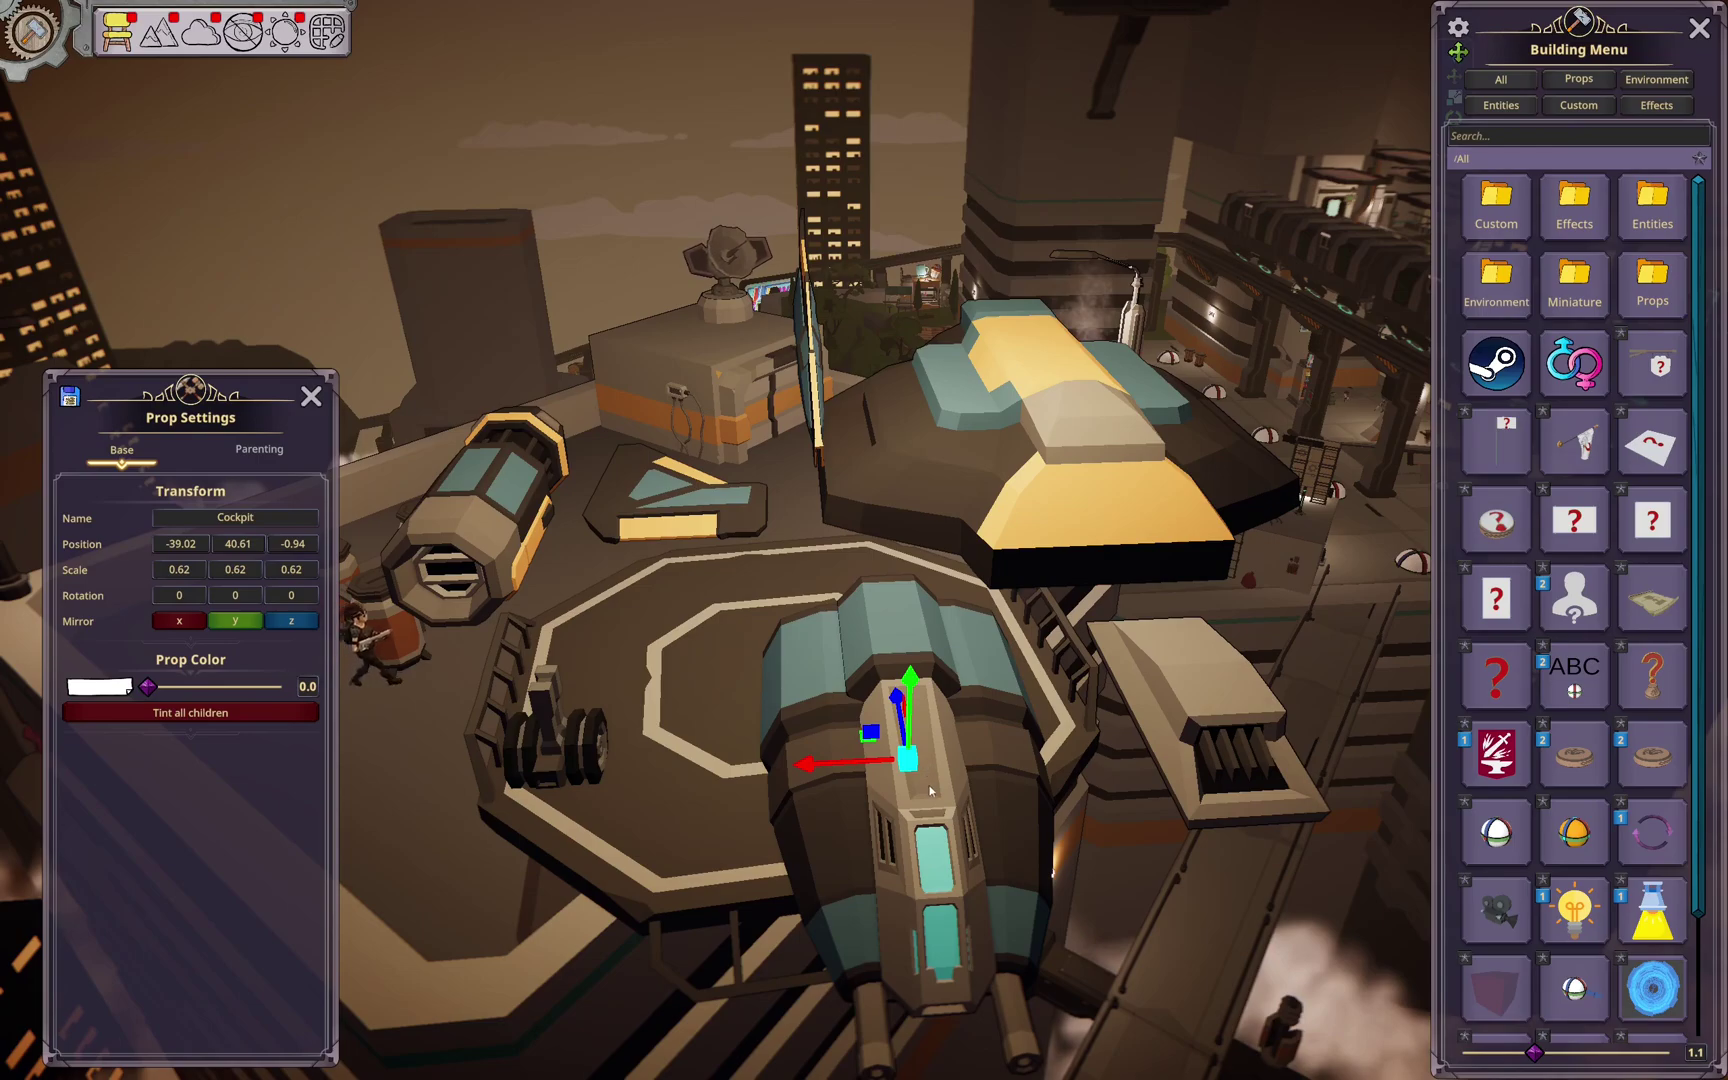
key("Escape")
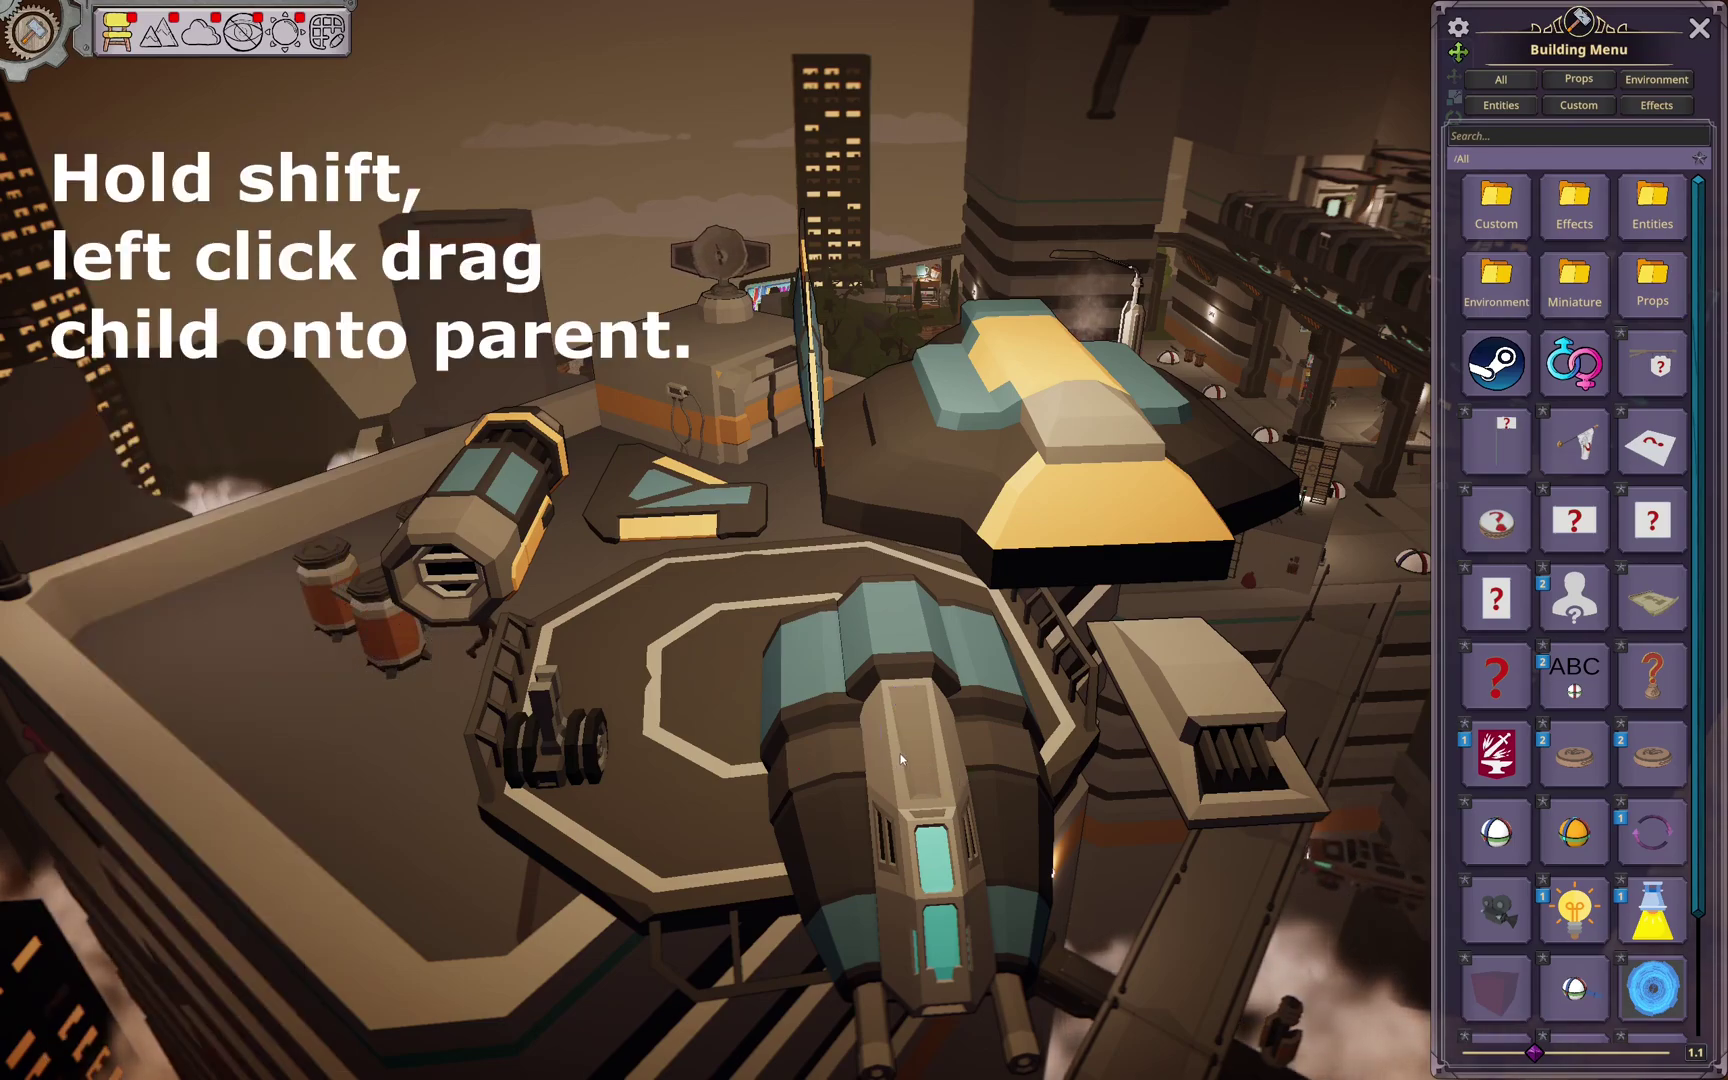
left_click_drag(900, 749, 1115, 532, "shift")
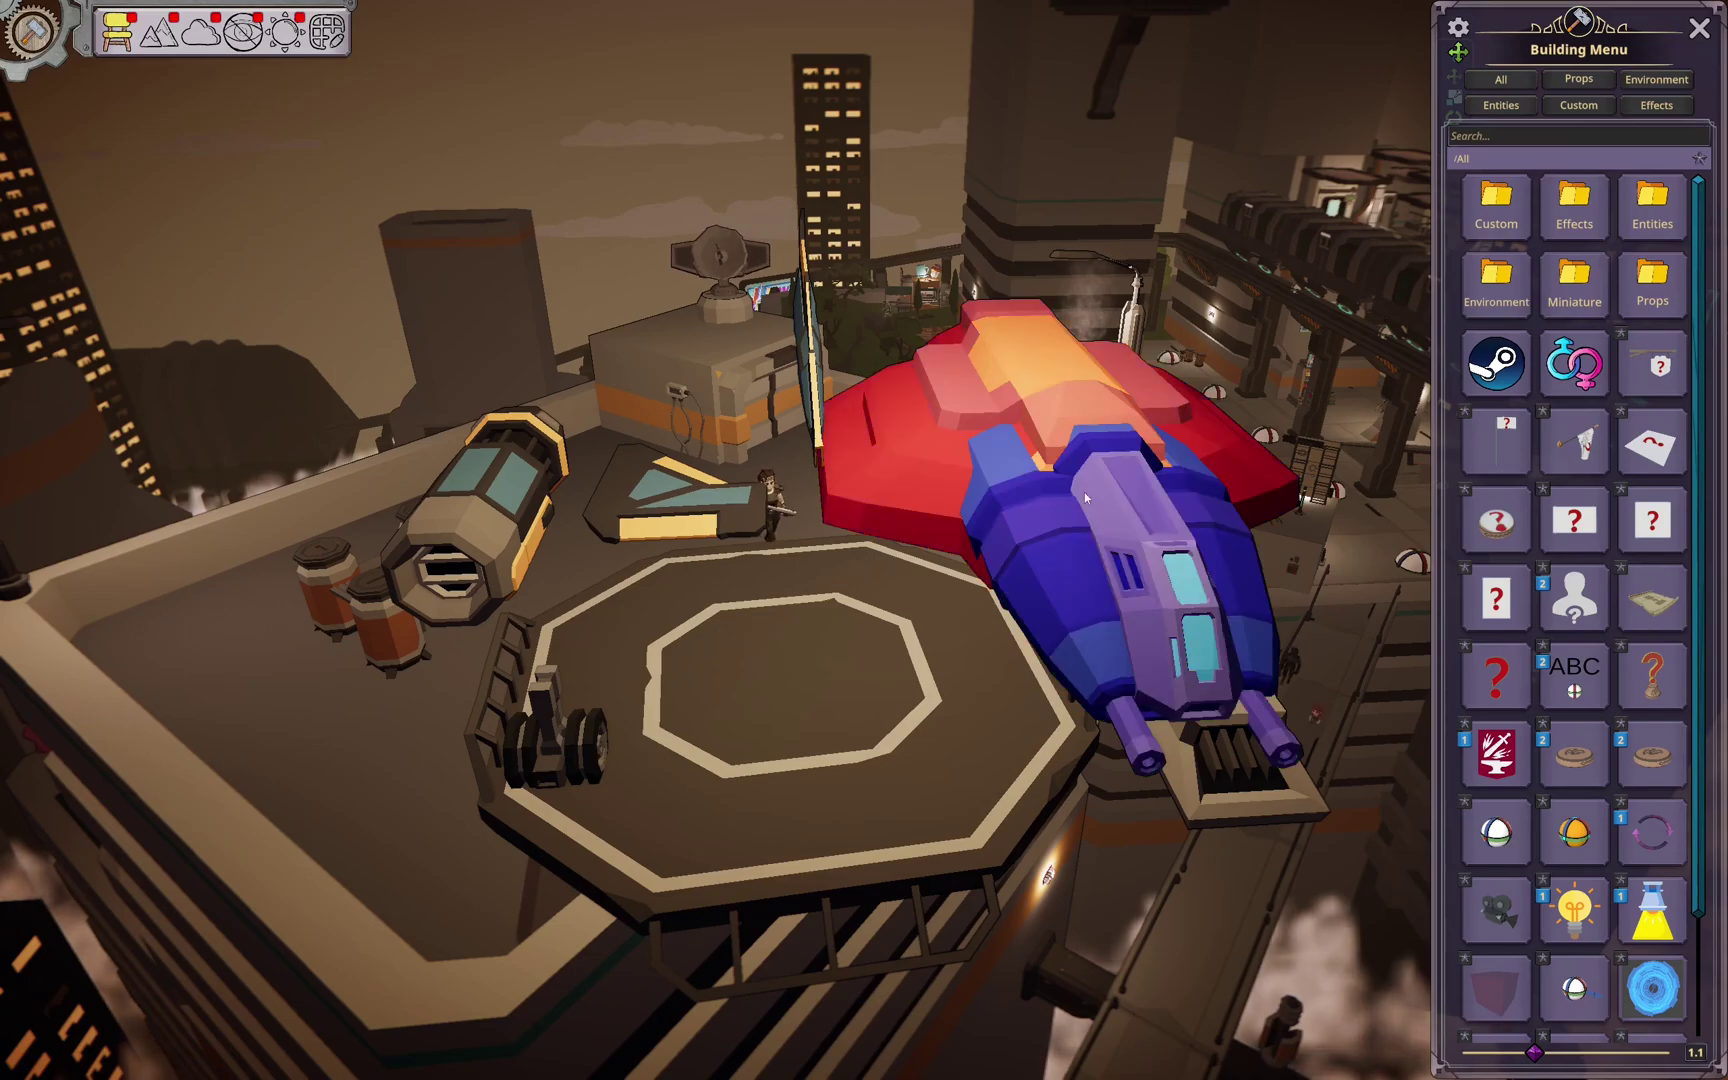
- Move, rotate and scale the Ship Body with its Cockpit, giving it x rotation 2 and a scale of about 0.89
right_click_drag(1007, 498, 878, 398)
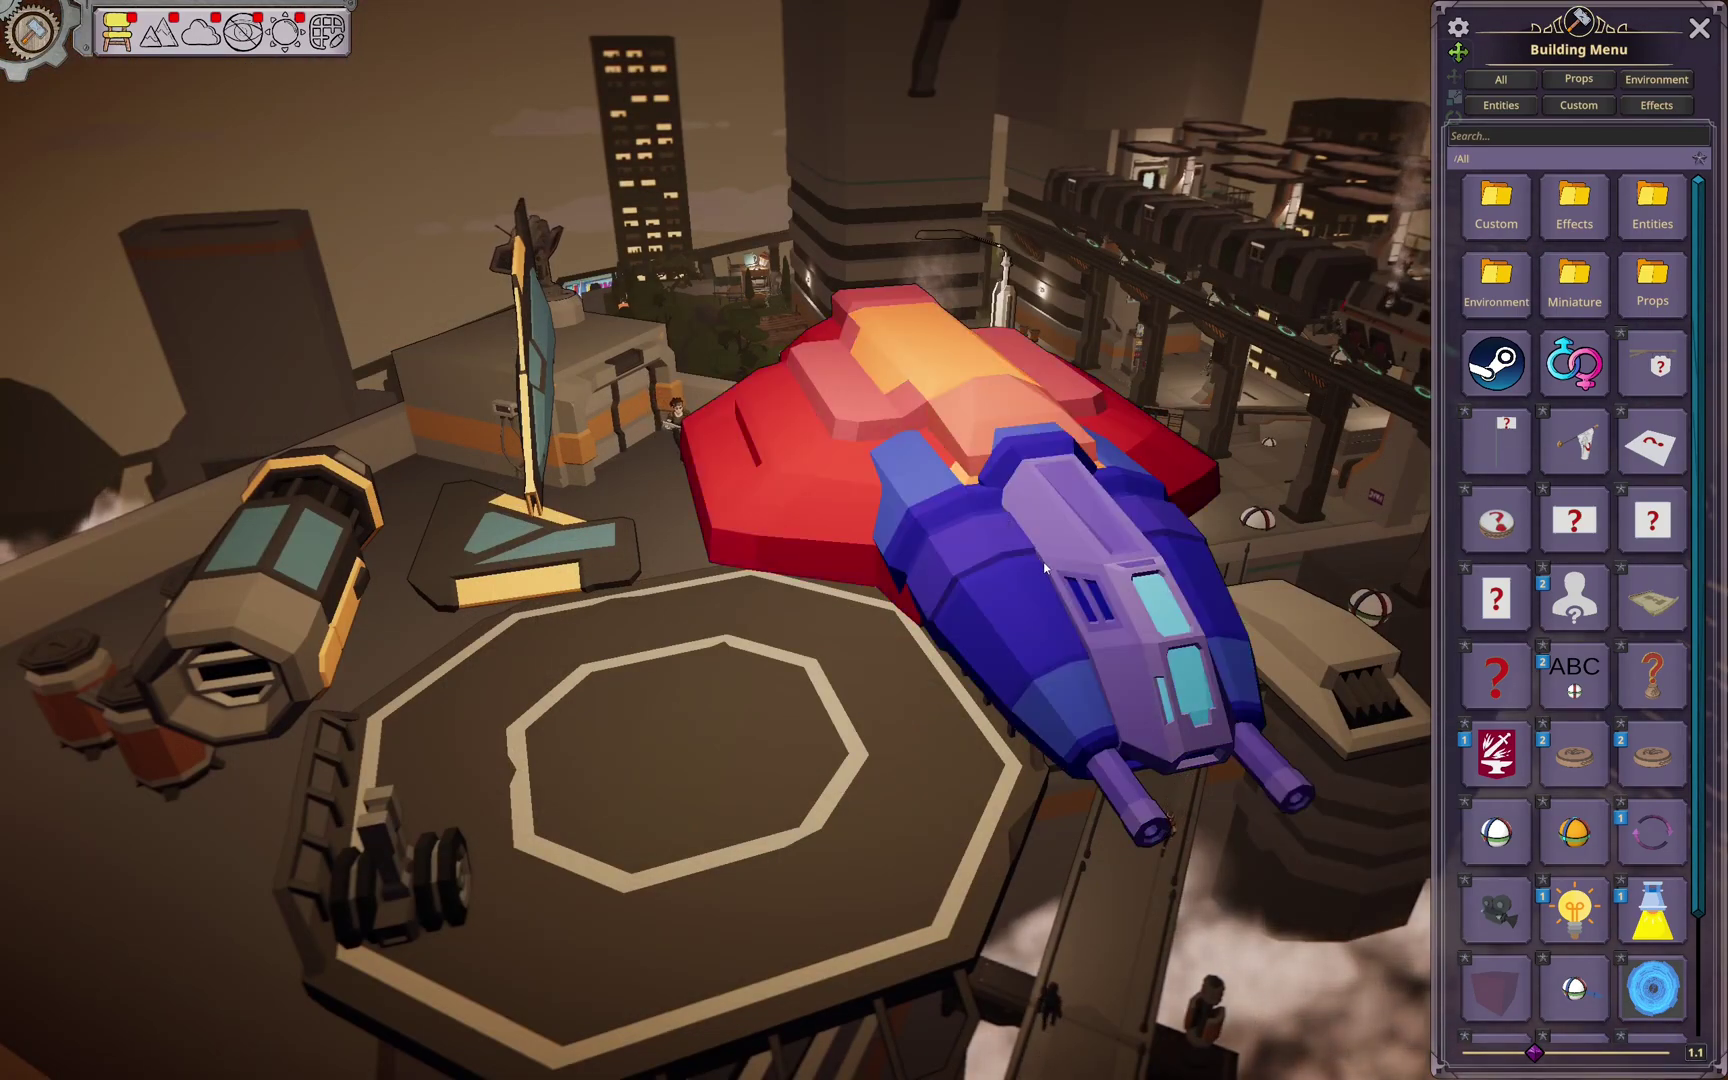
left_click(898, 396)
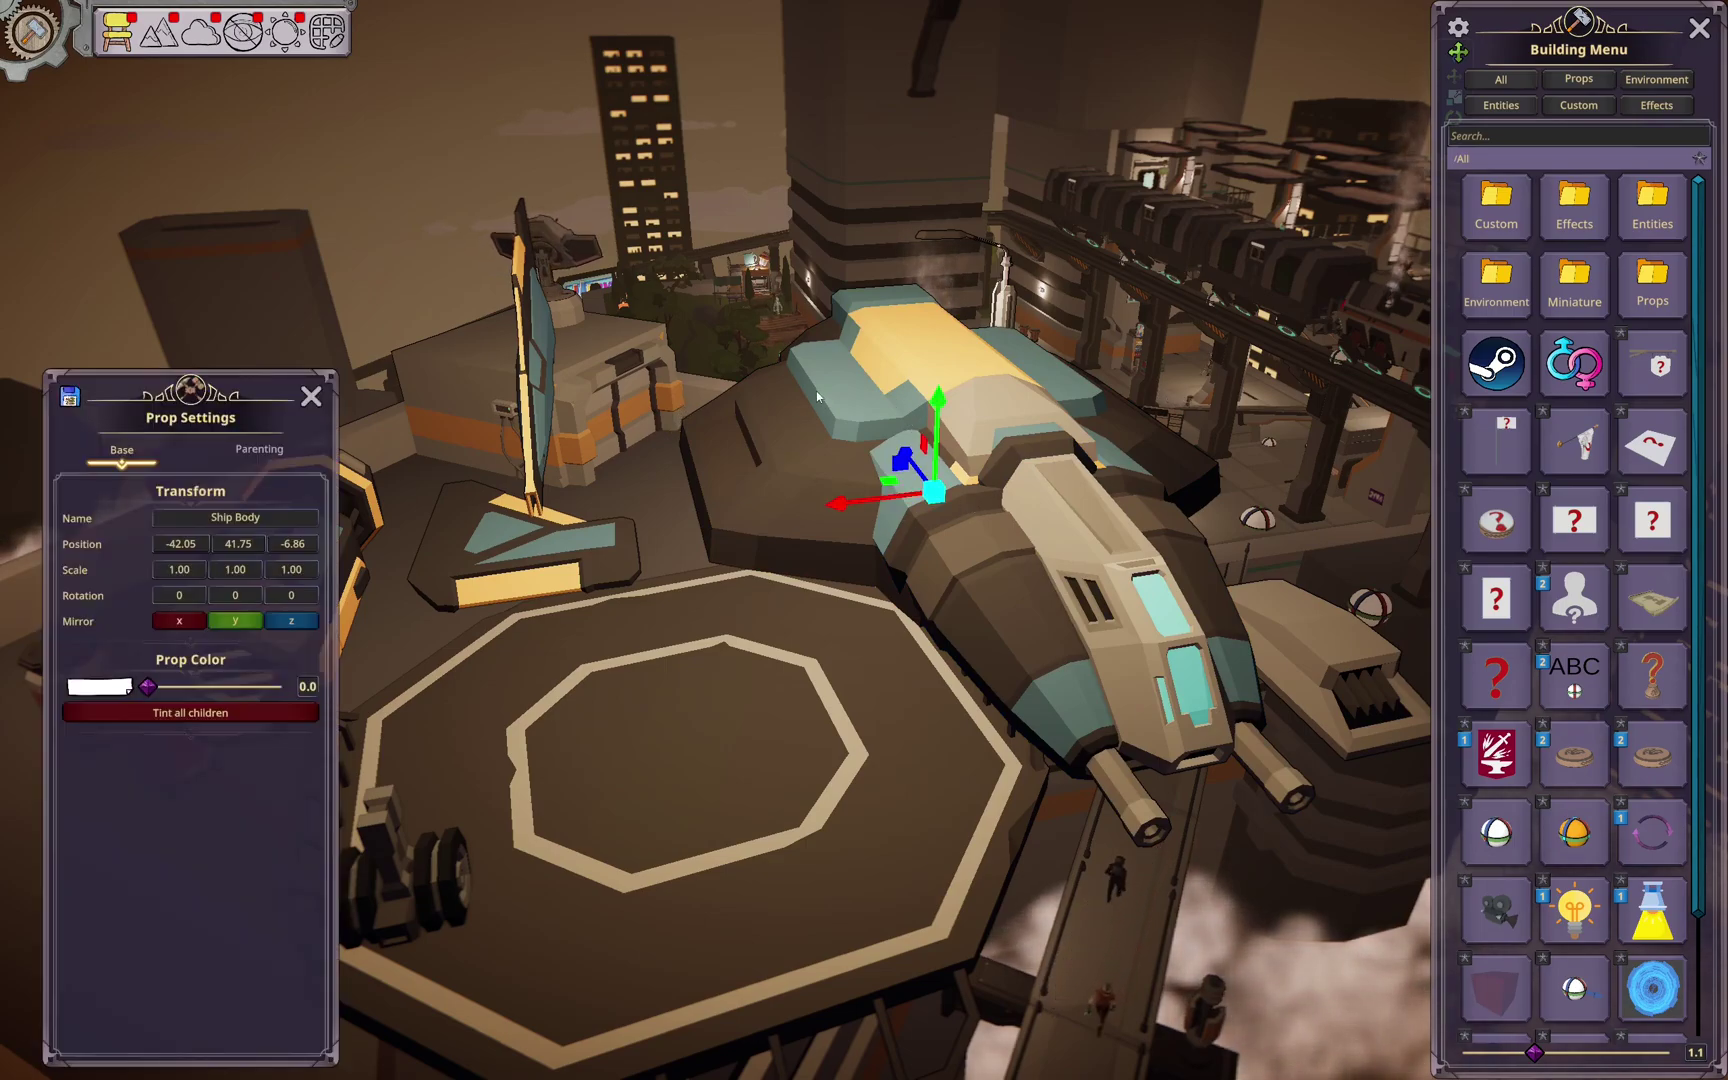
mouse_move(900, 497)
left_mouse_down()
mouse_move(1016, 463)
mouse_move(845, 470)
mouse_move(840, 508)
mouse_move(877, 487)
mouse_move(859, 471)
mouse_move(898, 469)
mouse_move(934, 432)
mouse_move(926, 489)
mouse_move(976, 508)
mouse_move(896, 450)
mouse_move(952, 492)
mouse_move(902, 467)
left_mouse_up()
key("r")
key("w")
- Stretch the Cockpit alone along its x axis to a scale of about 0.64
left_click(1017, 537)
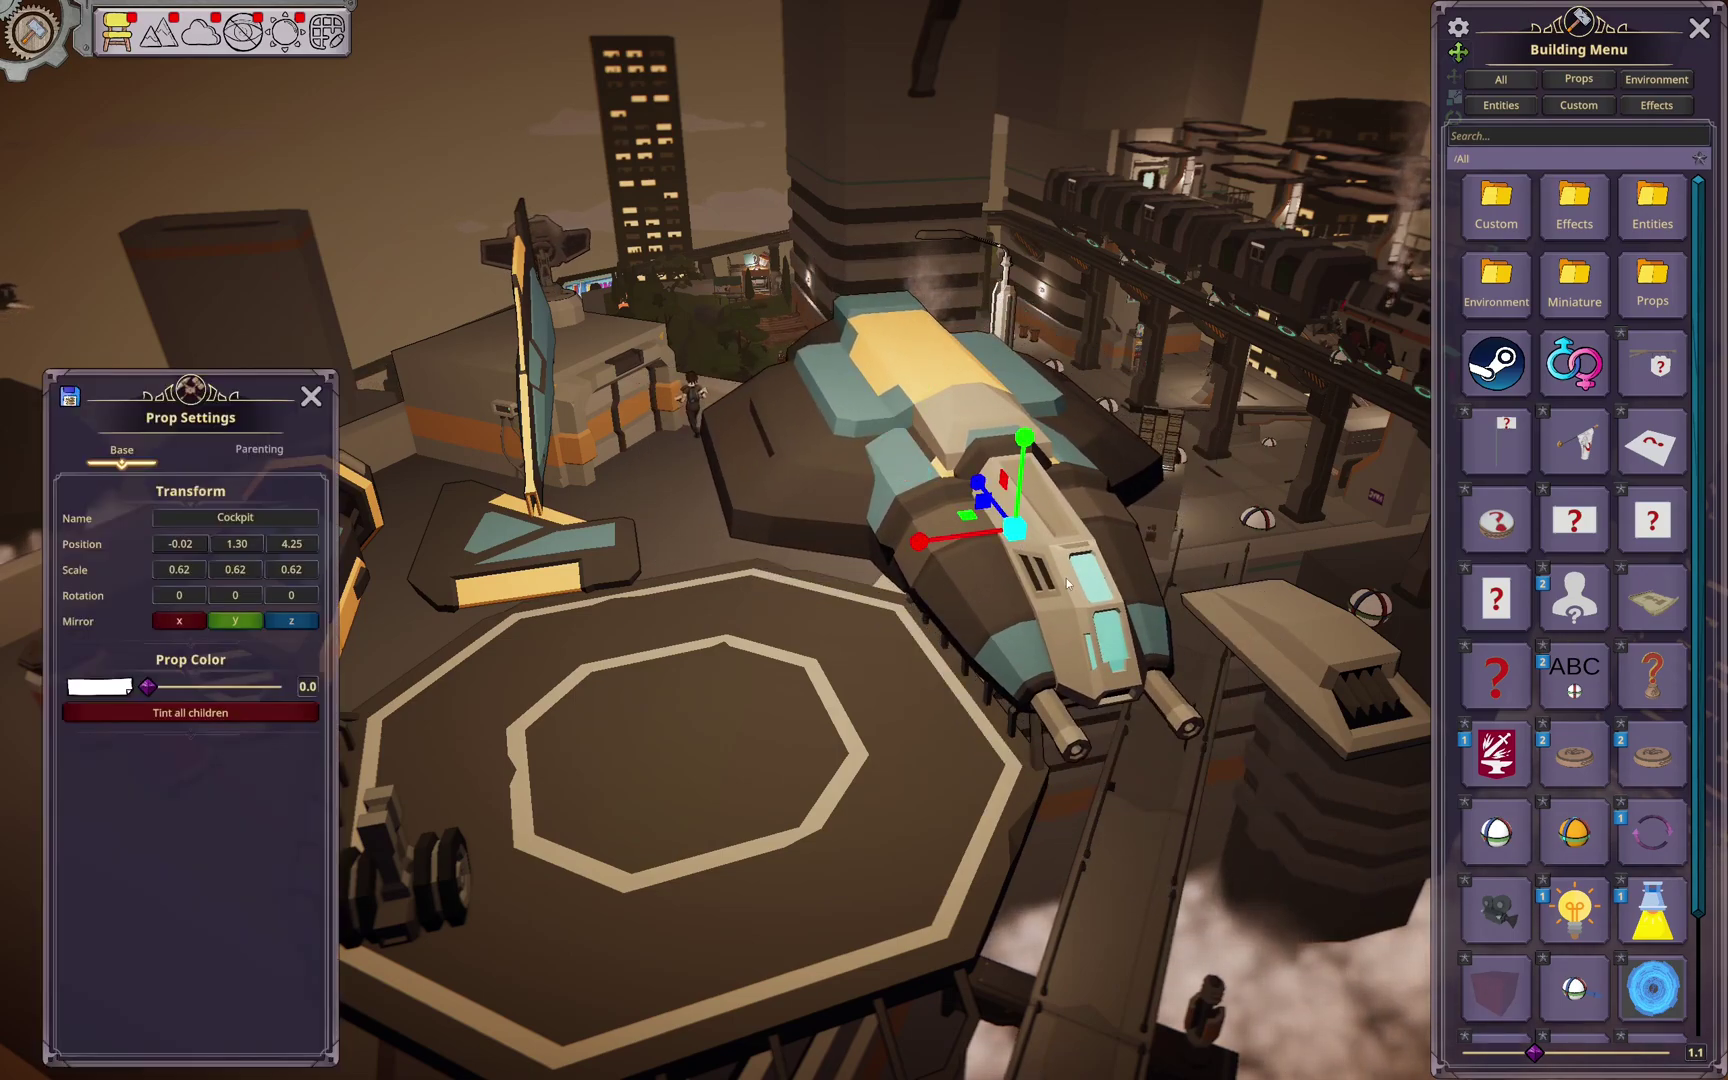
mouse_move(958, 536)
left_mouse_down()
mouse_move(929, 541)
mouse_move(965, 540)
mouse_move(945, 540)
left_mouse_up()
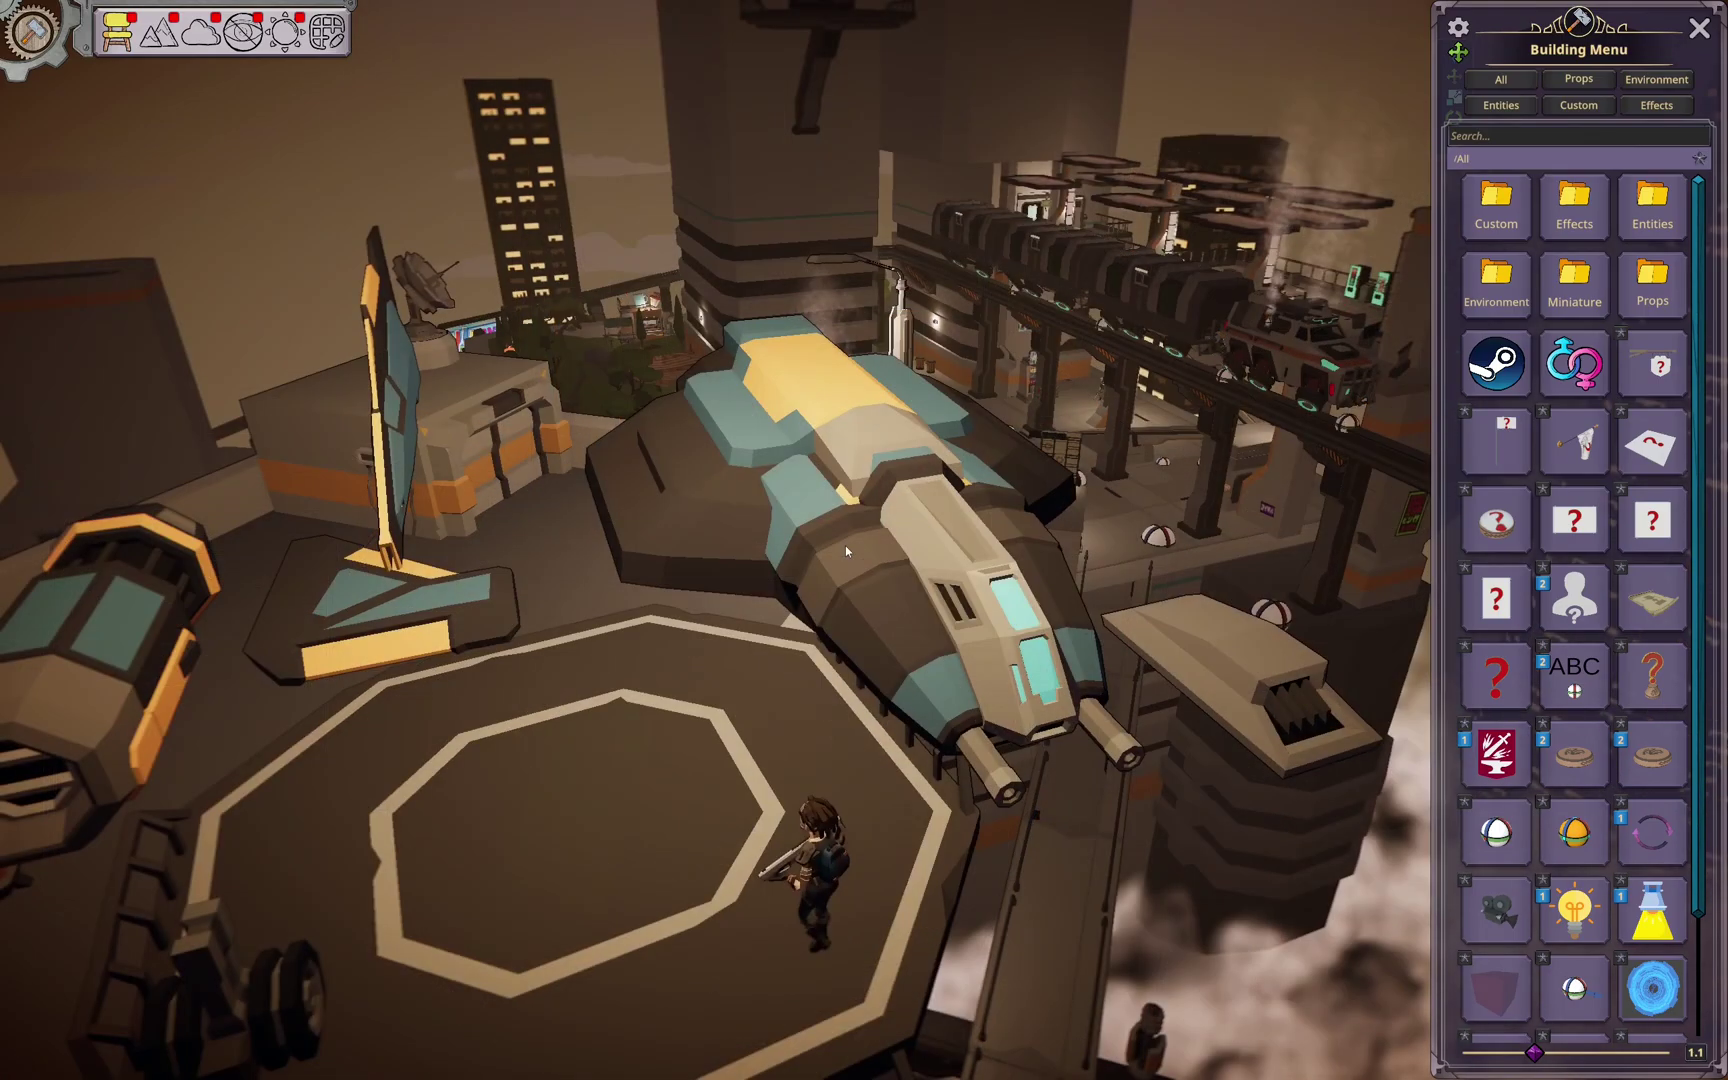
key("w")
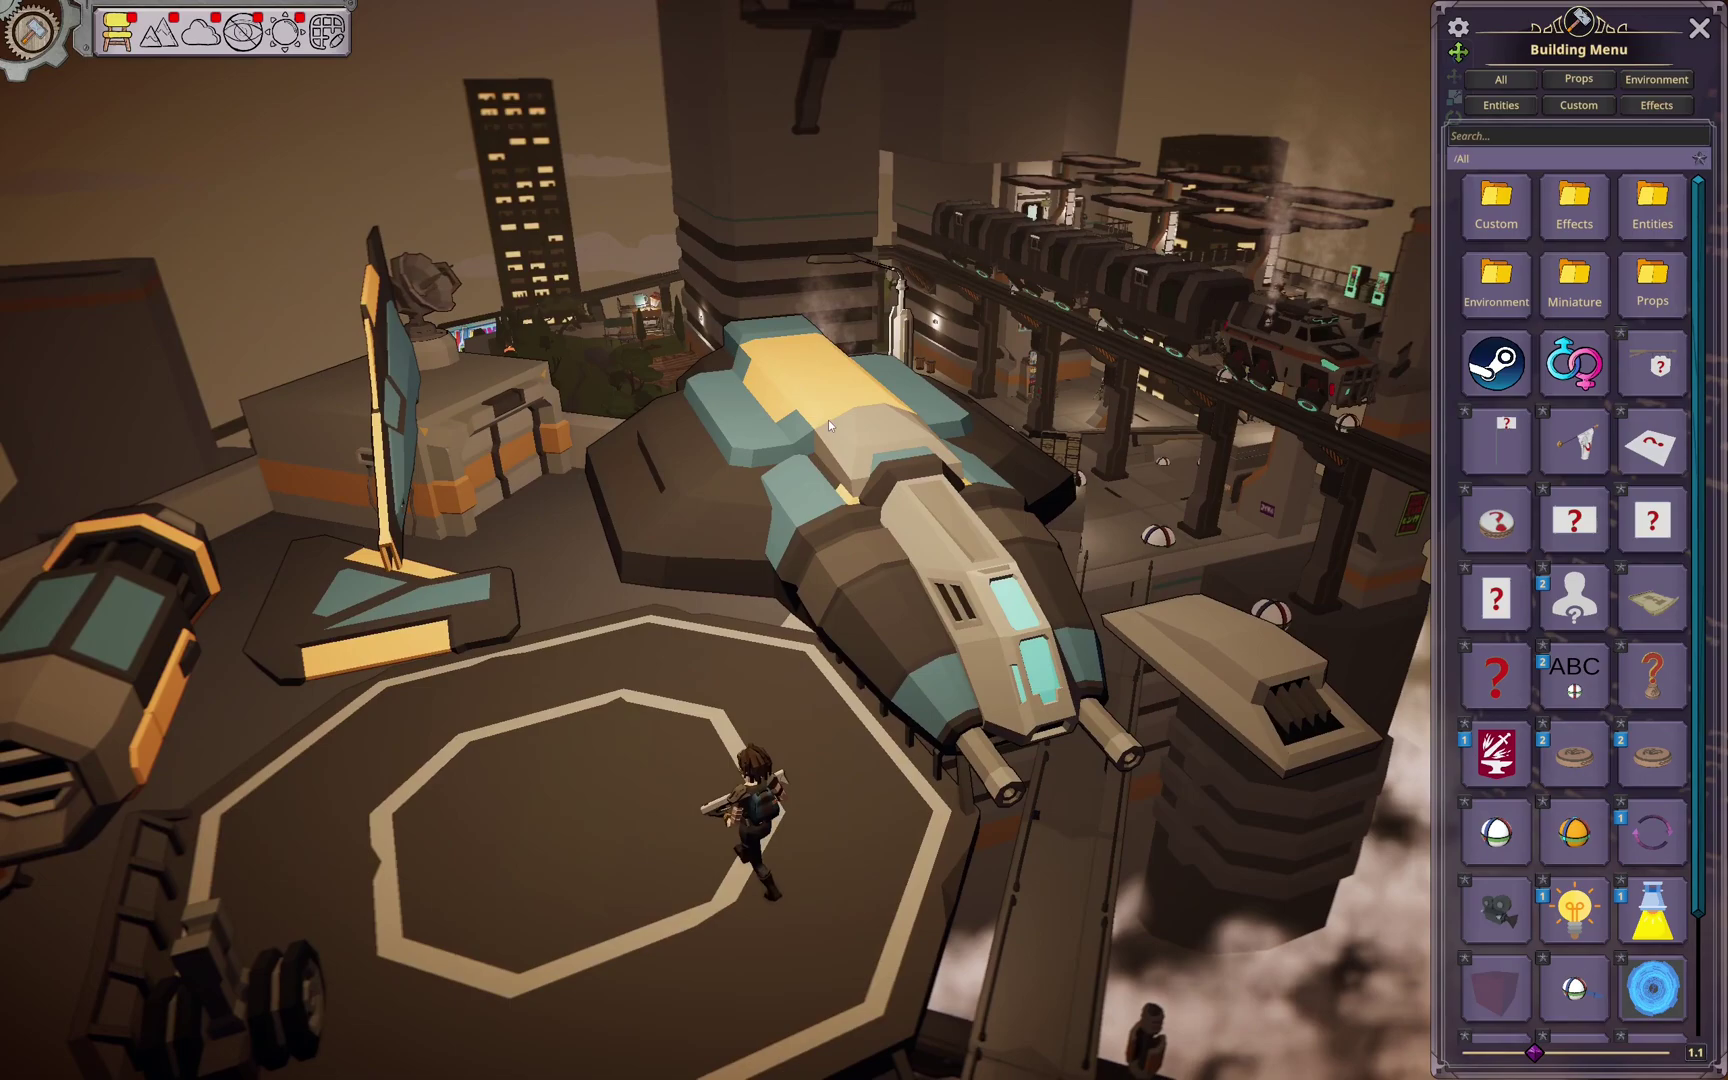
- Make the air intake beside the landing pad a child of the Ship Body
left_click(980, 555)
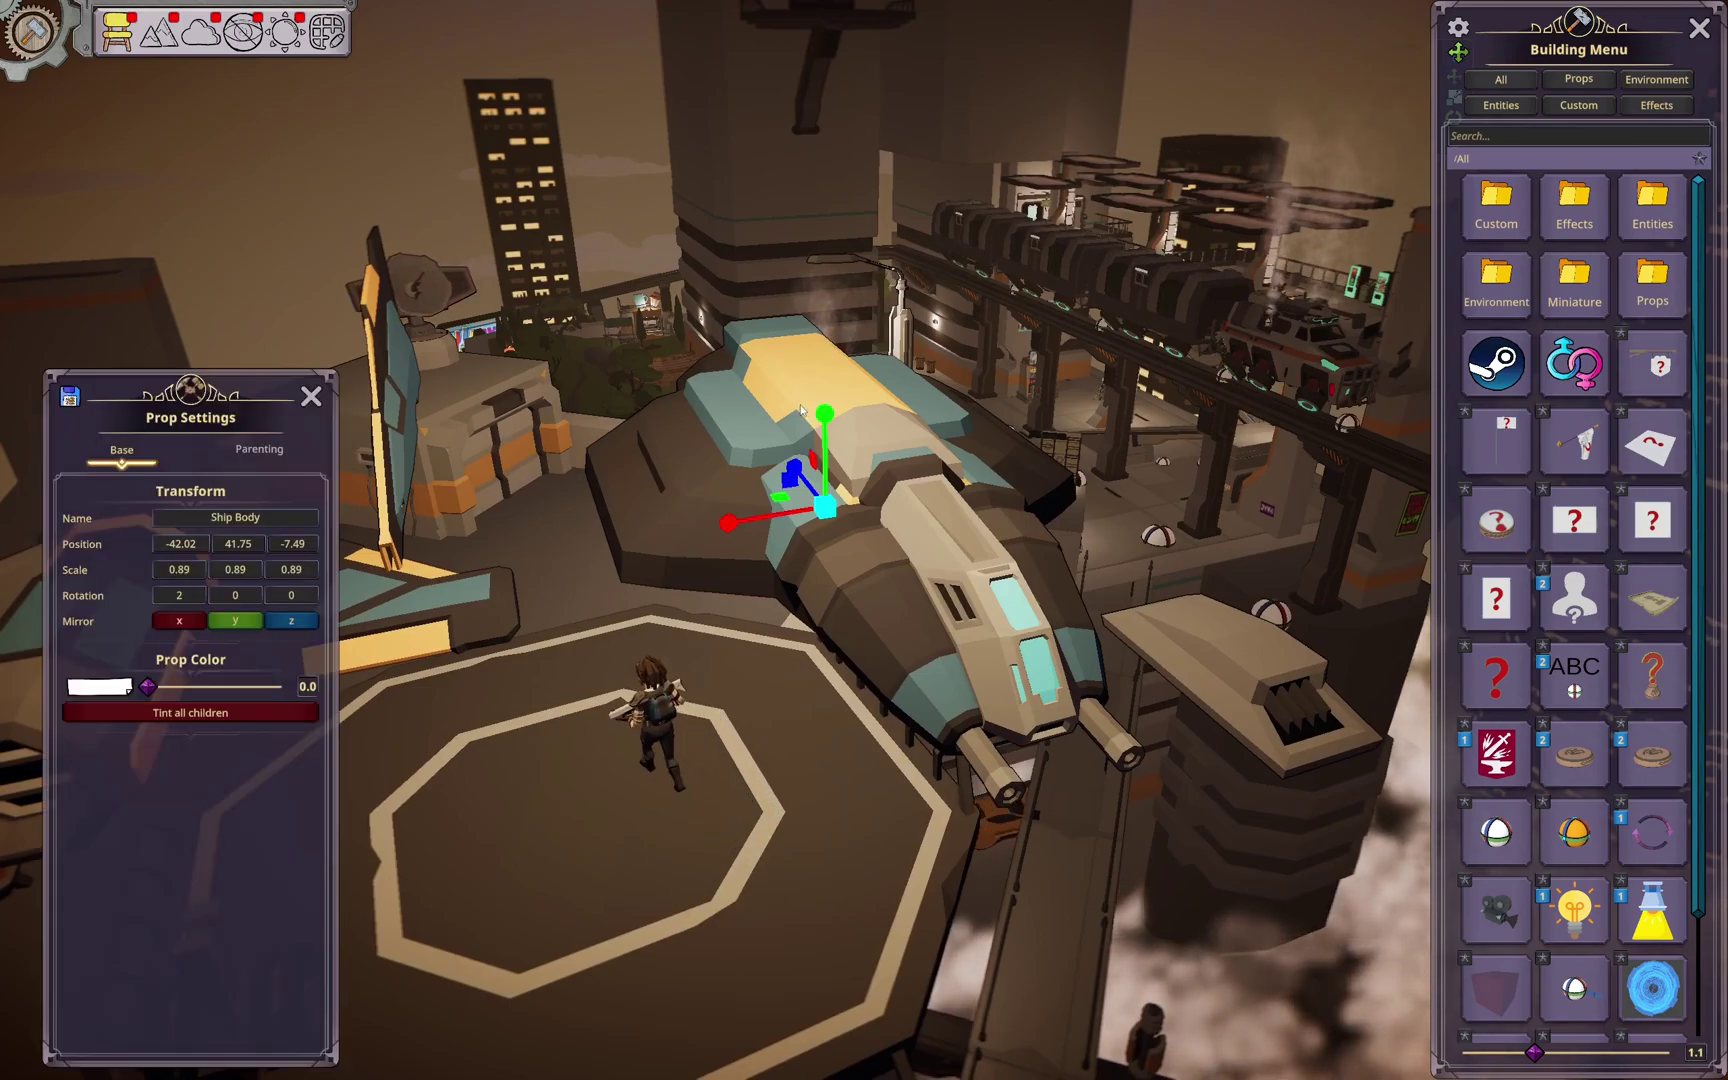
left_click(908, 558, "ctrl+shift")
left_click(1245, 684, "ctrl+shift")
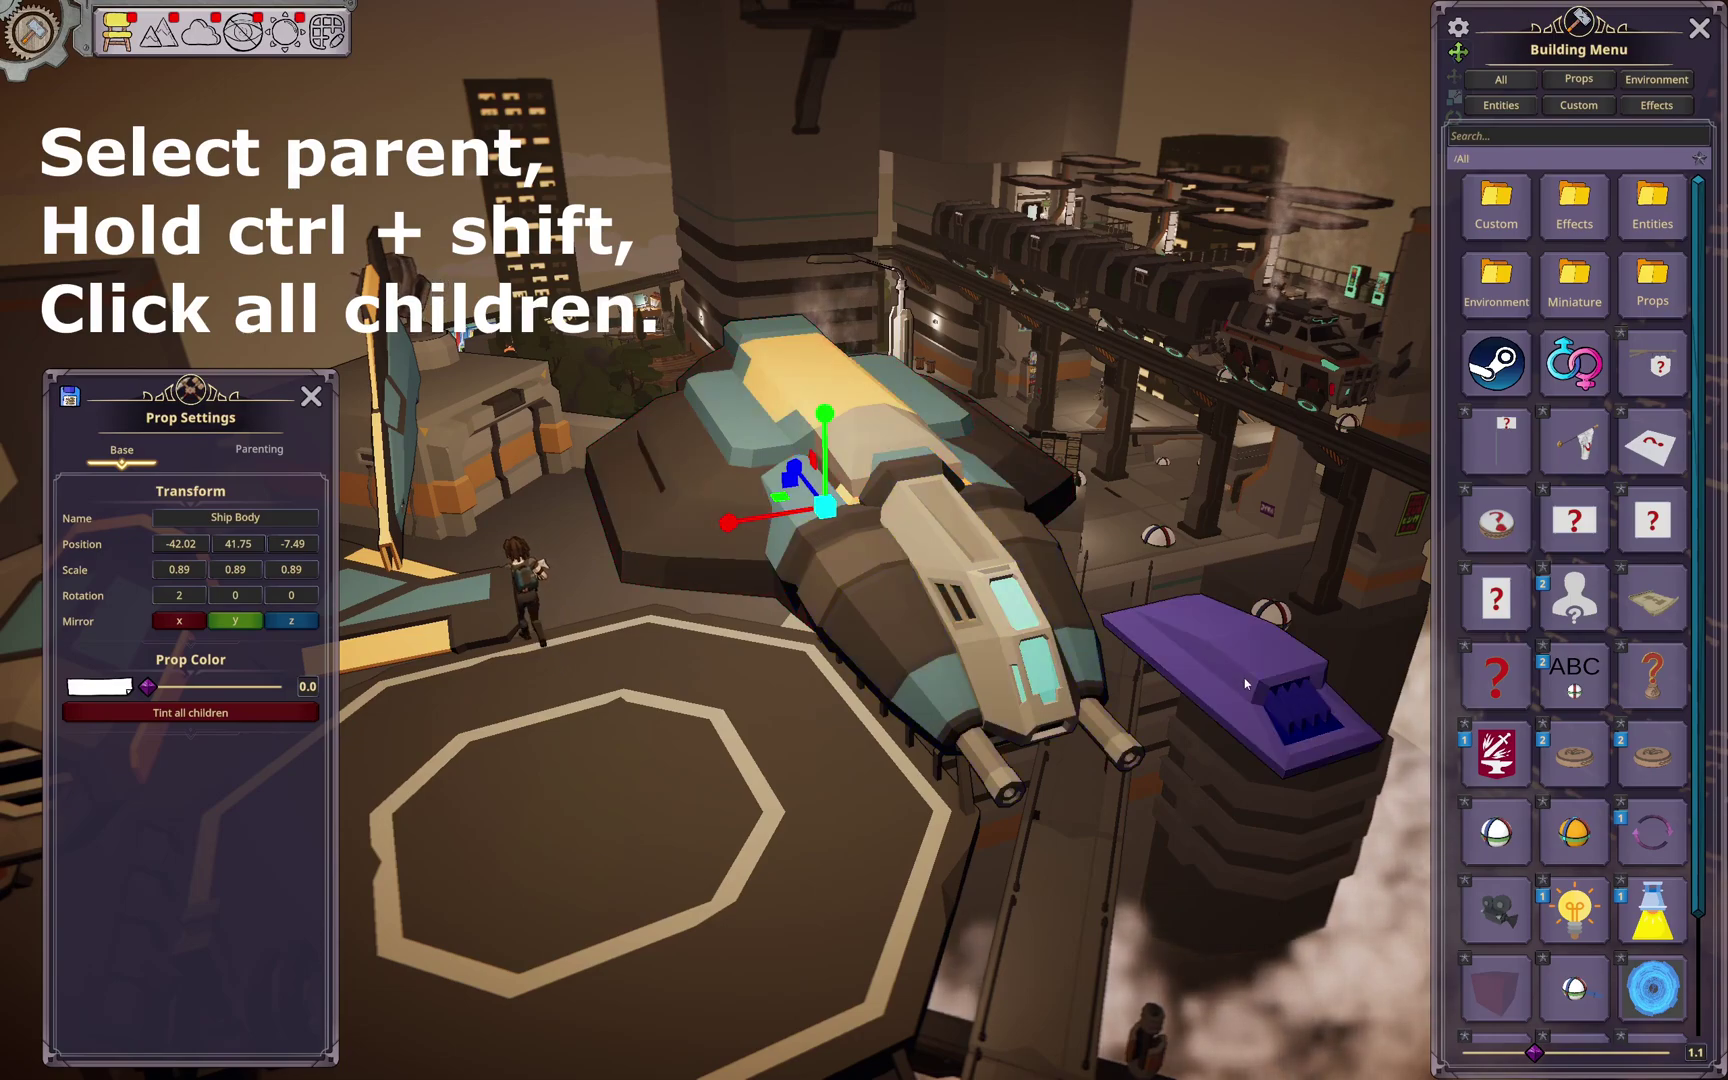
left_click(1245, 684, "ctrl+shift")
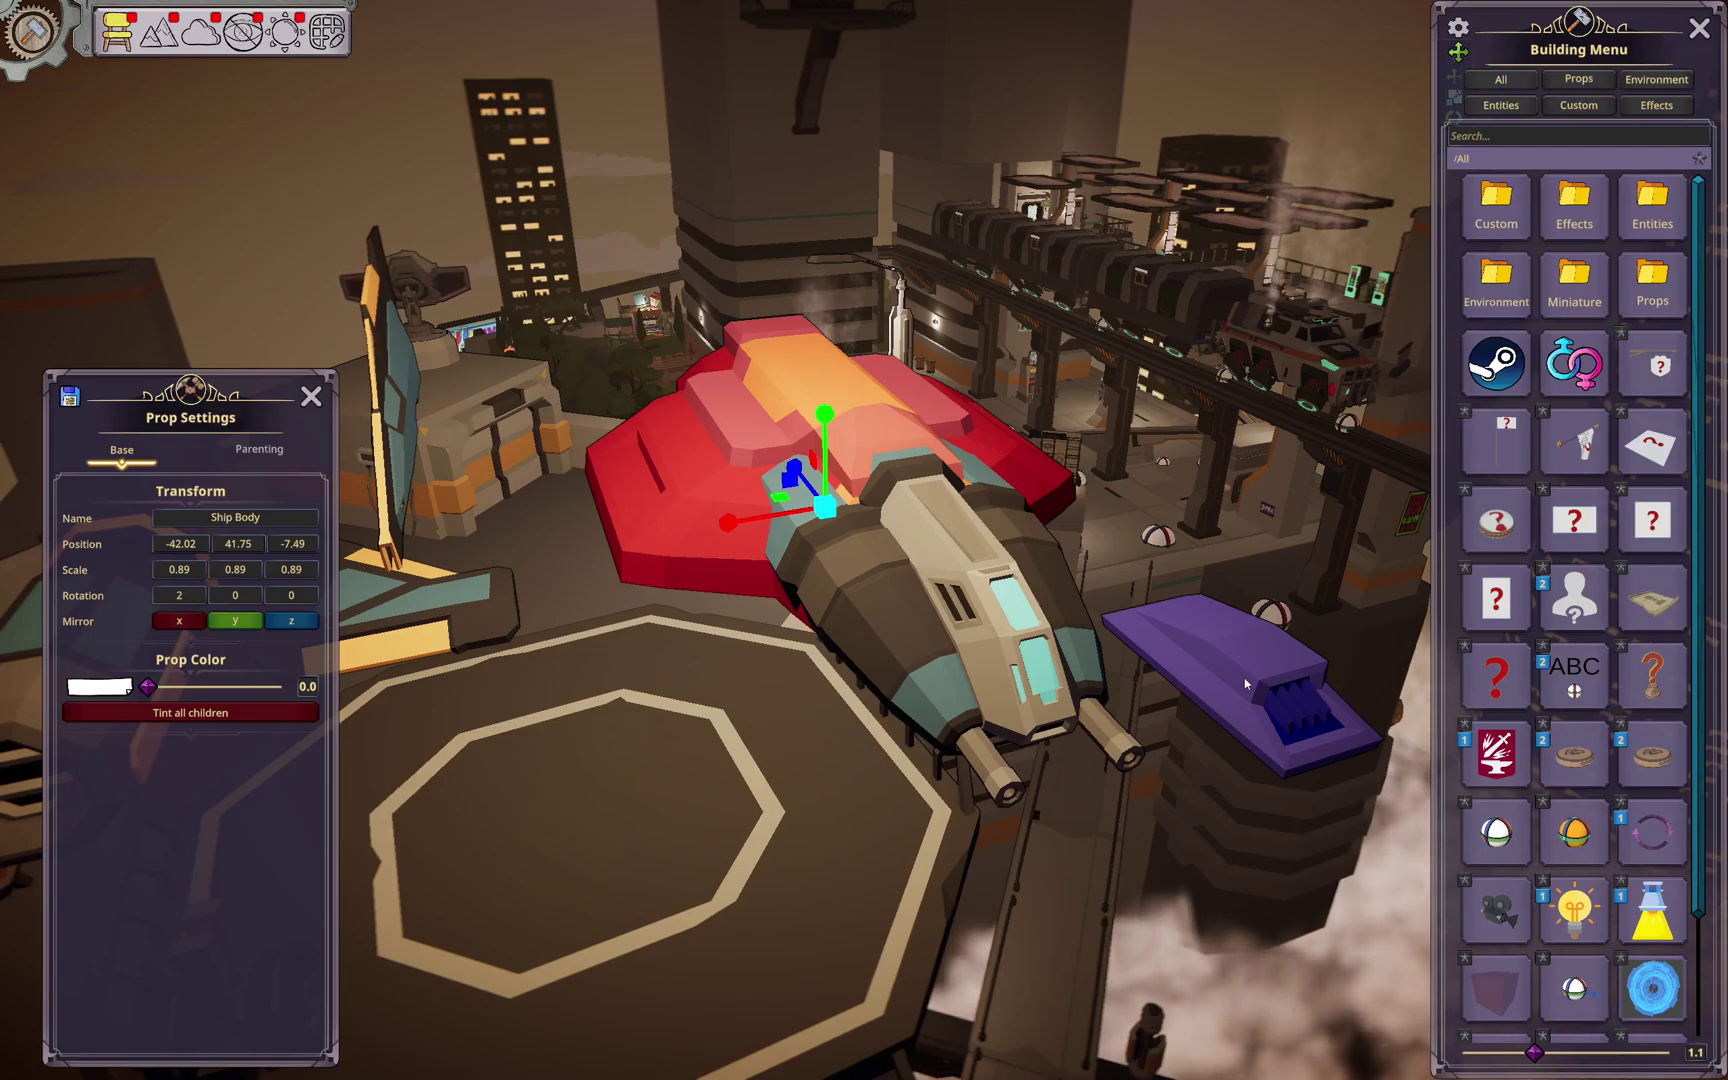
key("ctrl+shift")
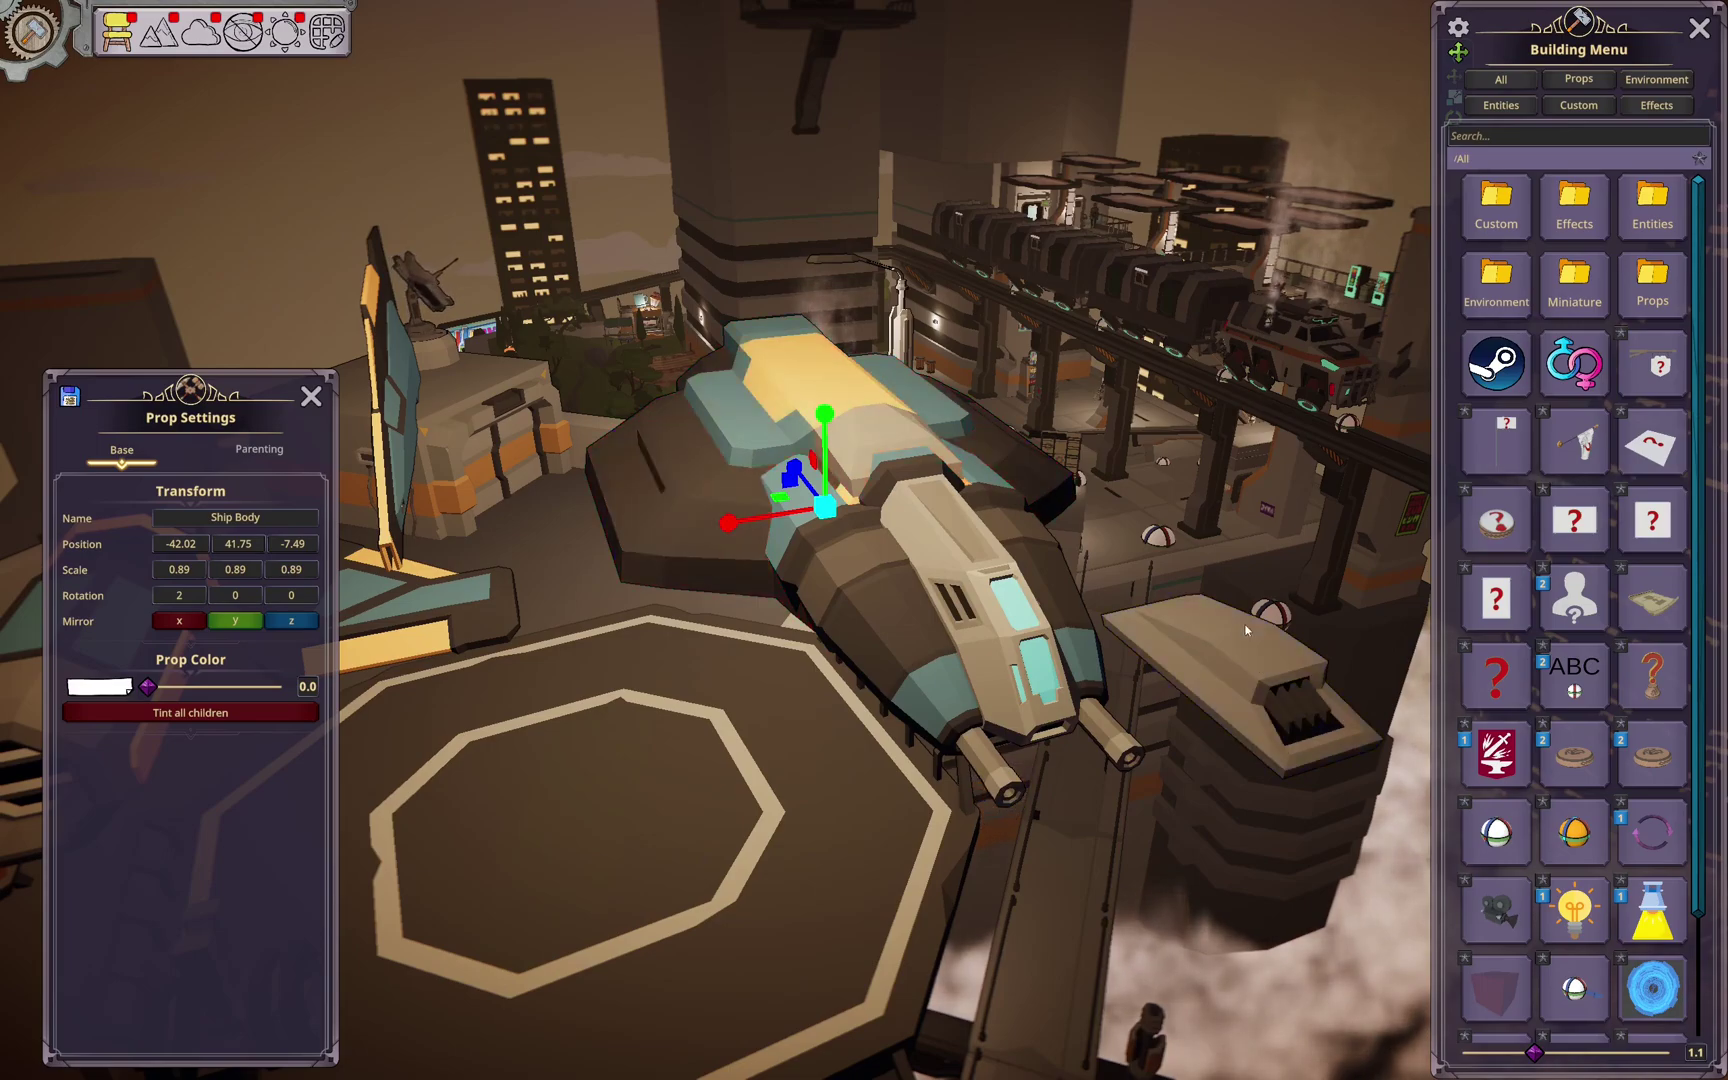
- Move the Ship Body together with its children to about -41.39, 41.71, -6.56
left_click(1247, 622)
left_click_drag(1190, 655, 1042, 514)
left_click(838, 420)
left_click_drag(825, 508, 770, 540)
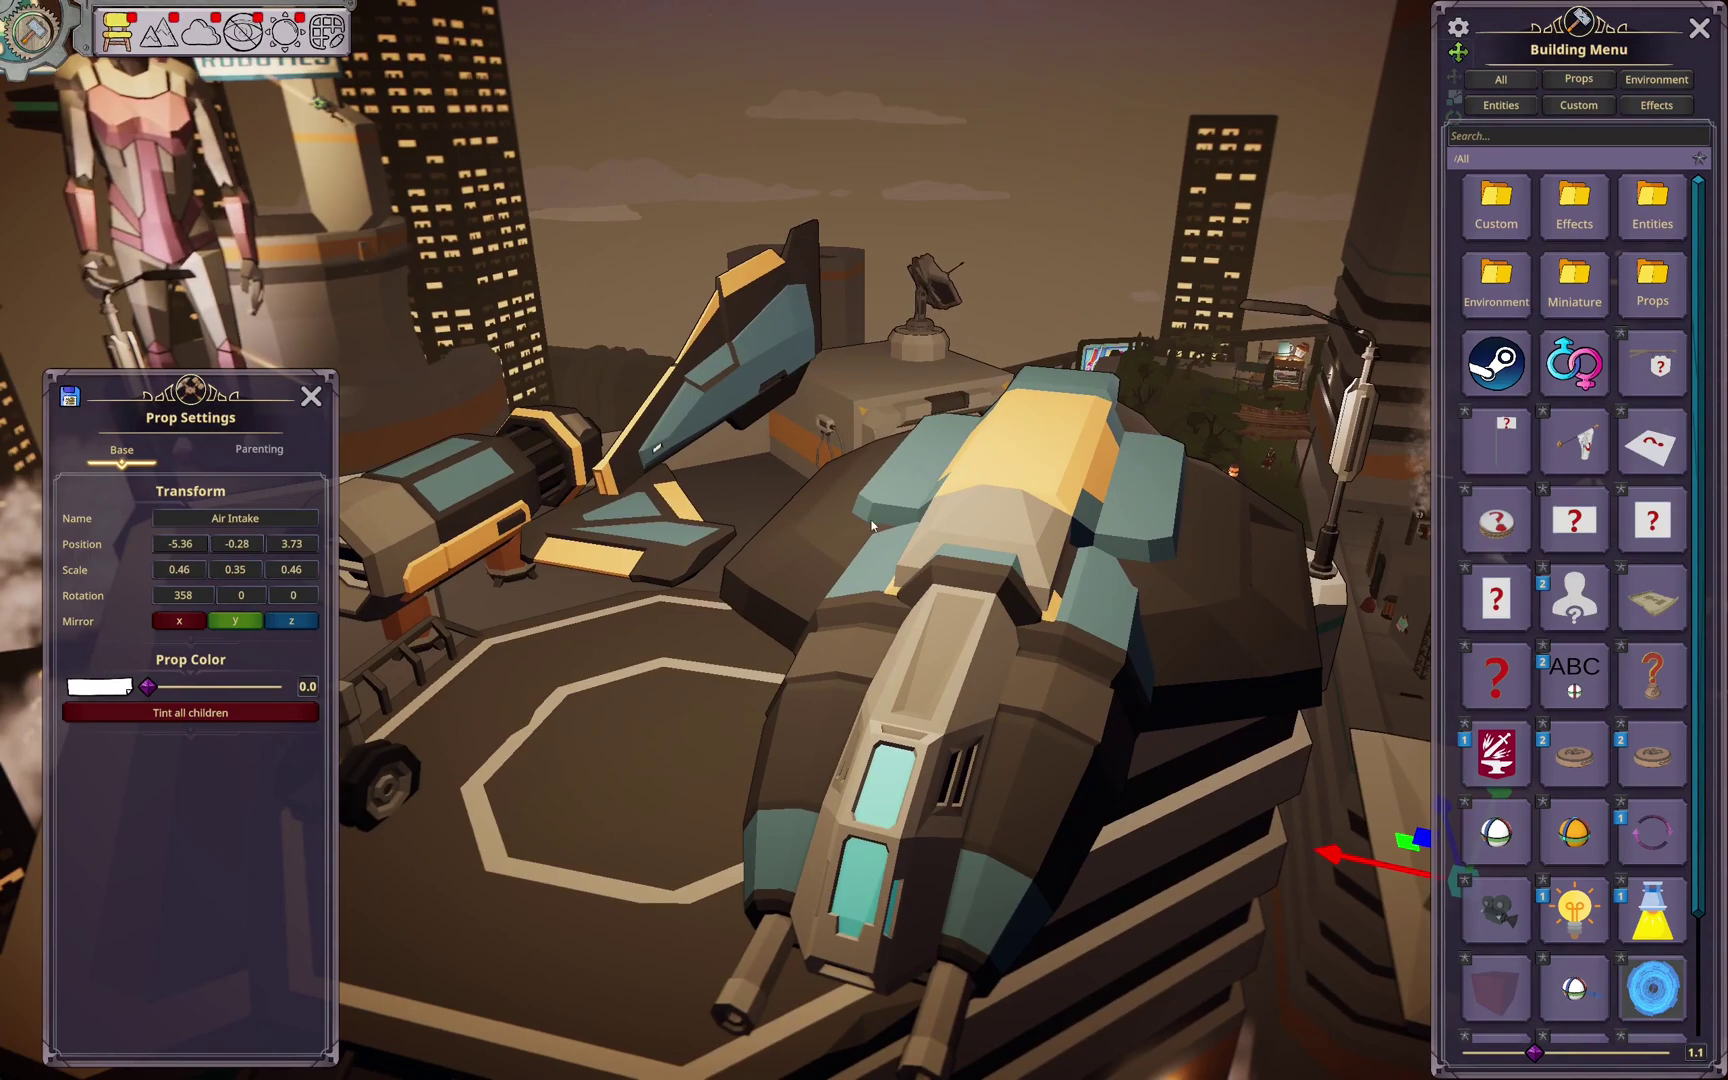
- Set the upright wing as a child of the Ship Body through the Ship Body's parenting settings
left_click(871, 525)
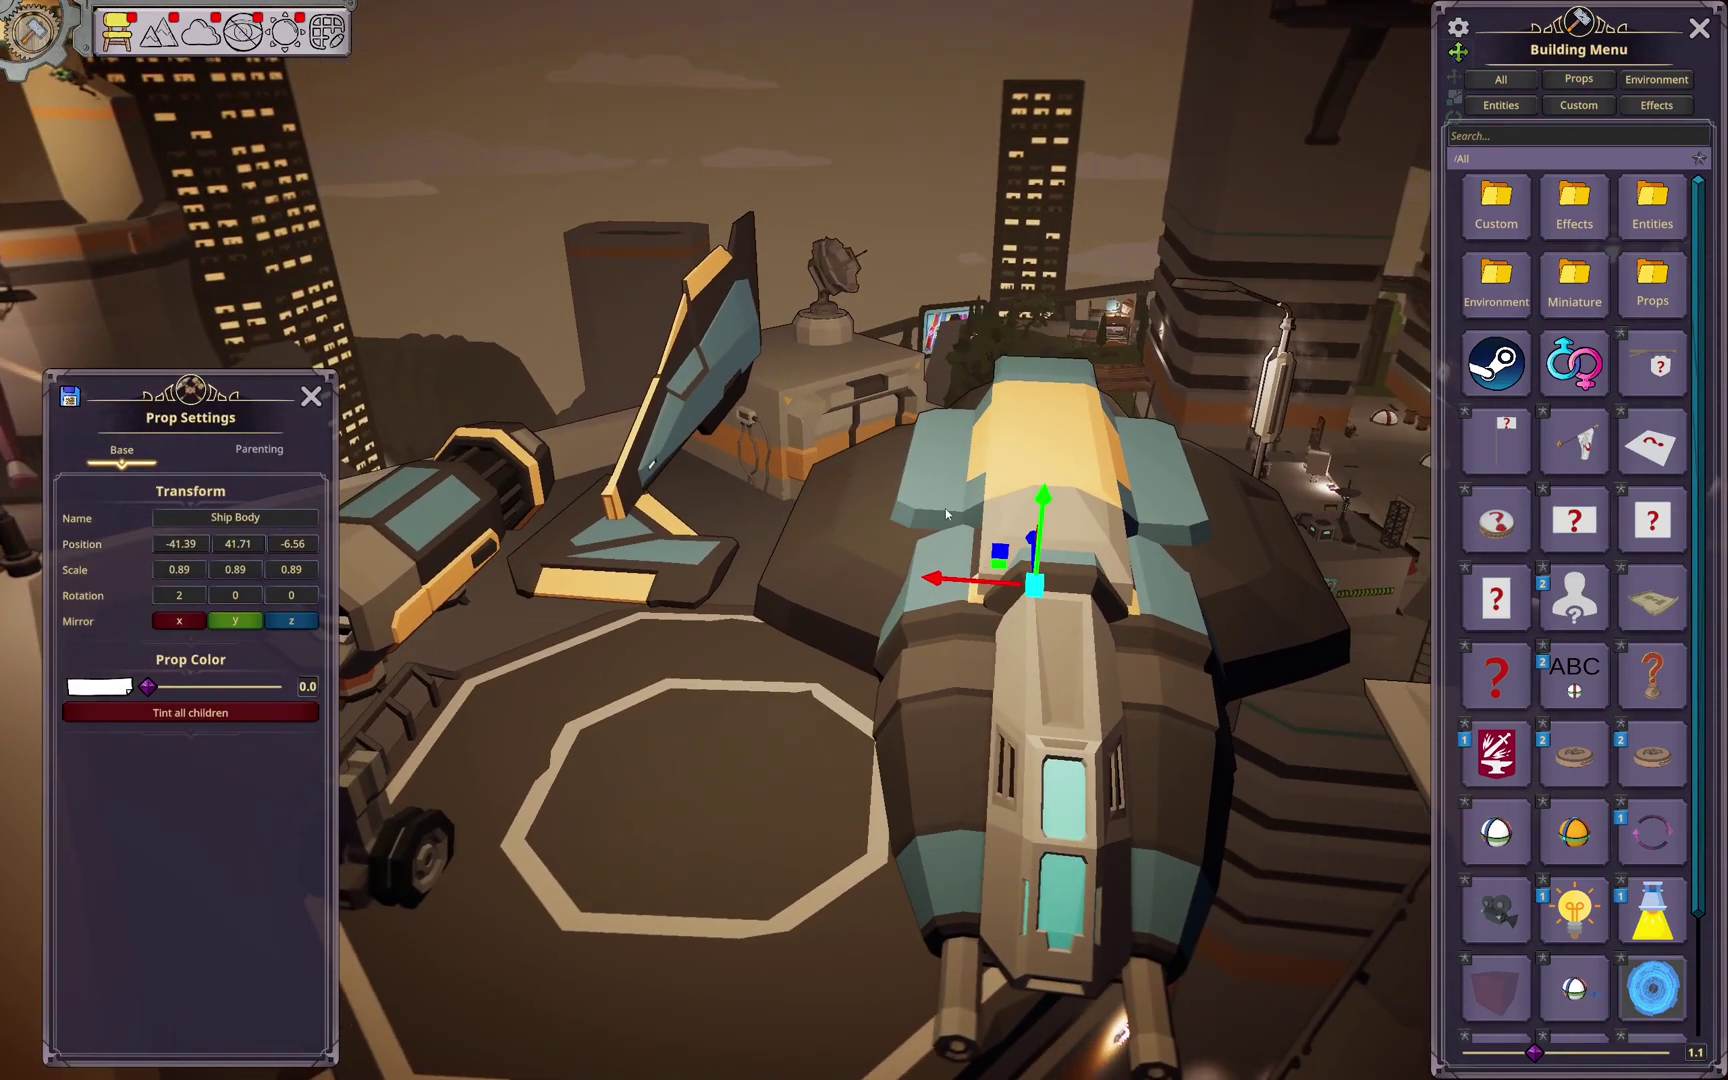
left_click(257, 452)
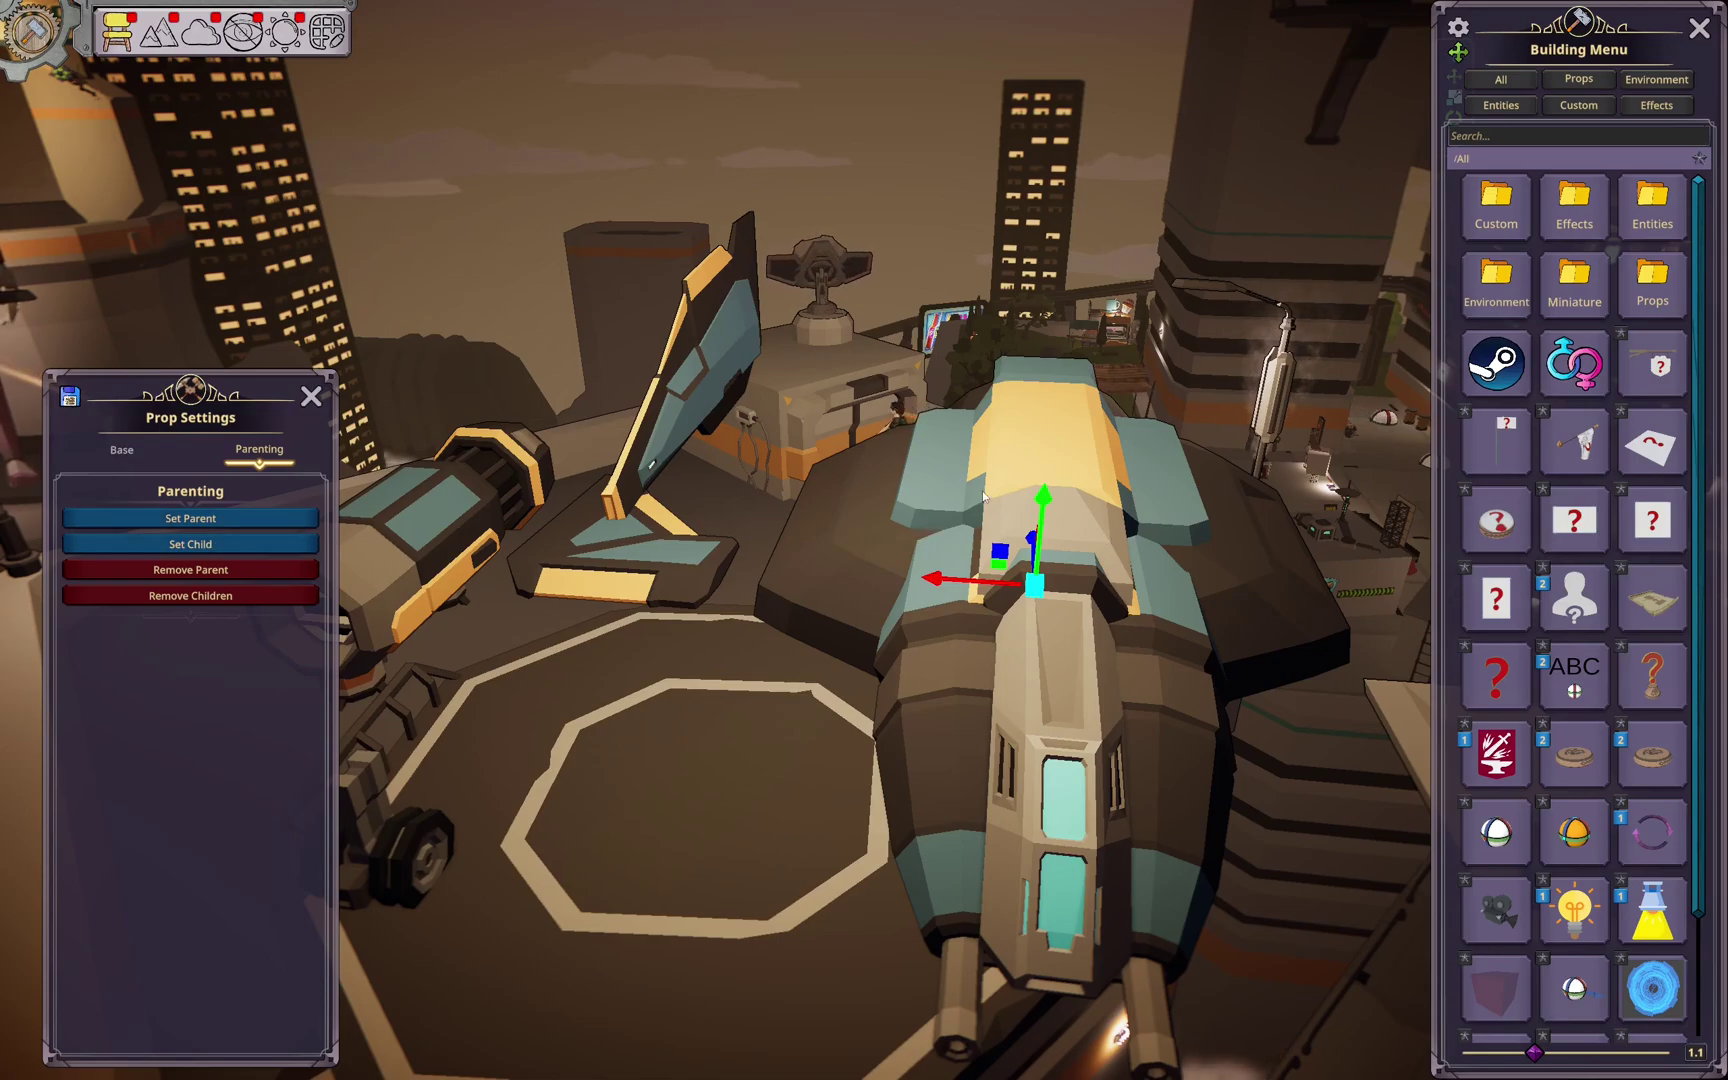
left_click(229, 546)
left_click(688, 388)
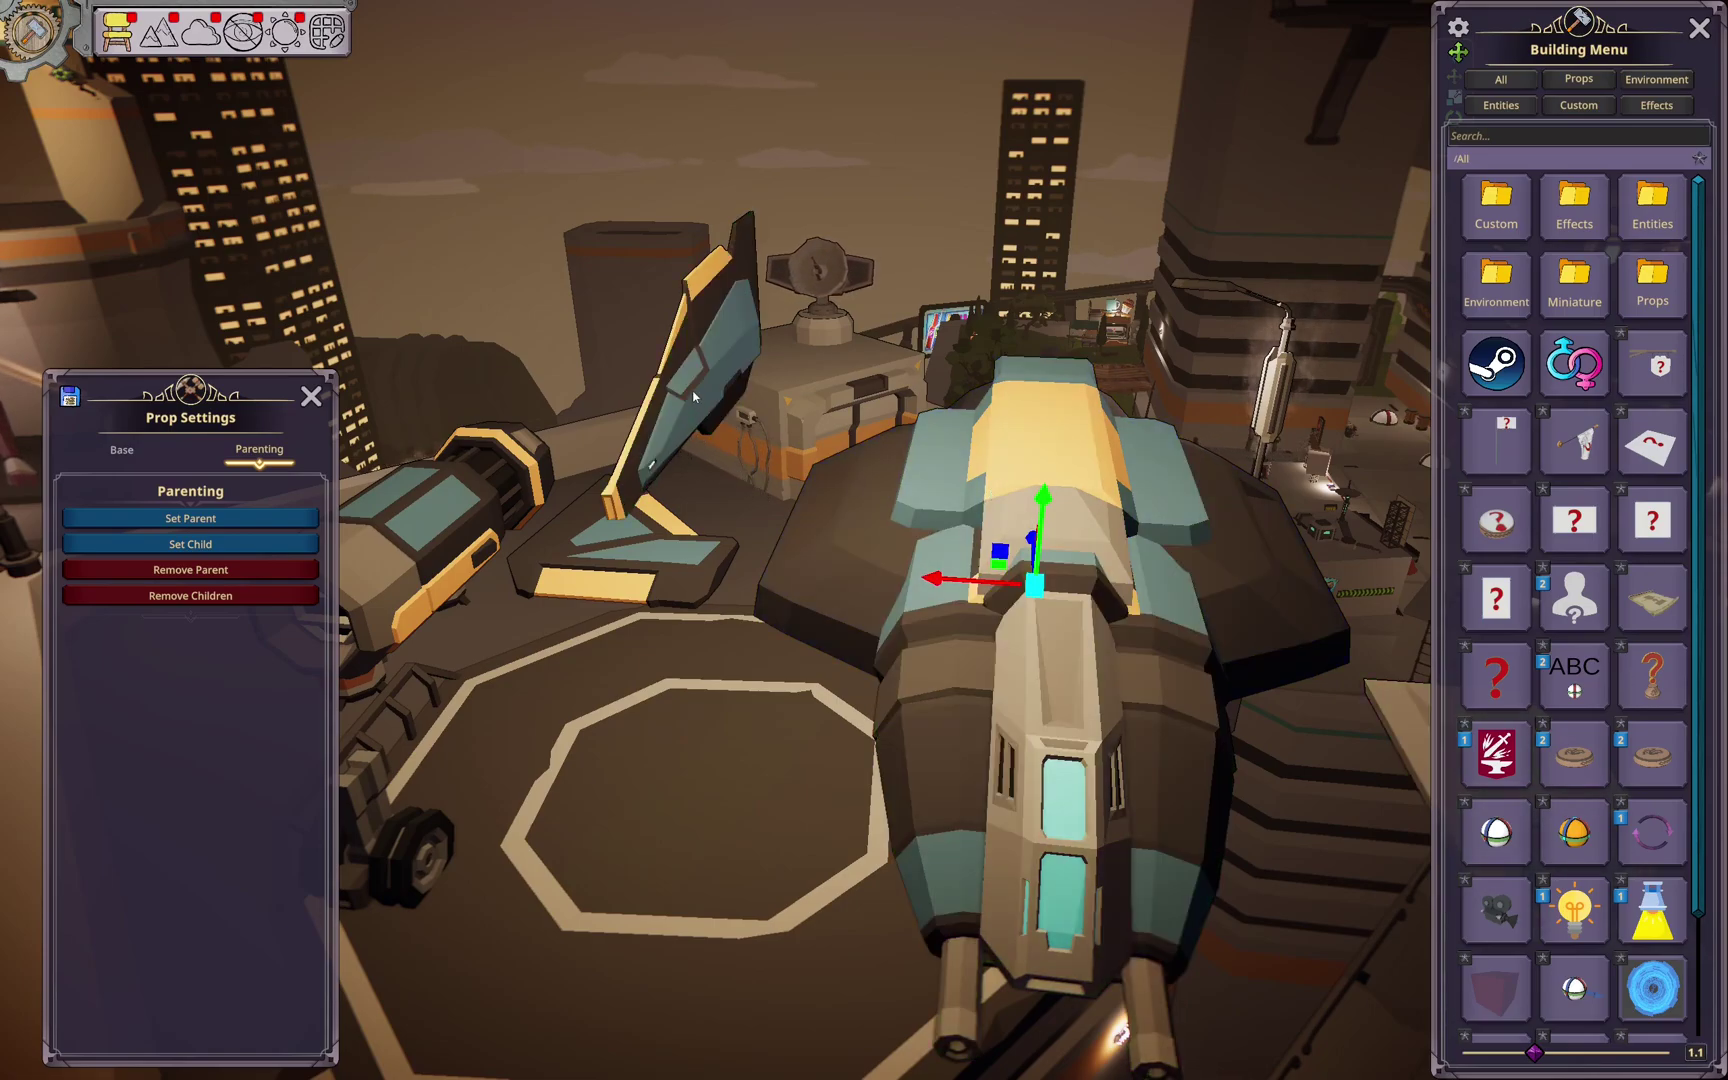
- Move the upright Wing closer to the hull, to about x 3.42, and shift the Ship Body to about x -40.59
left_click(687, 379)
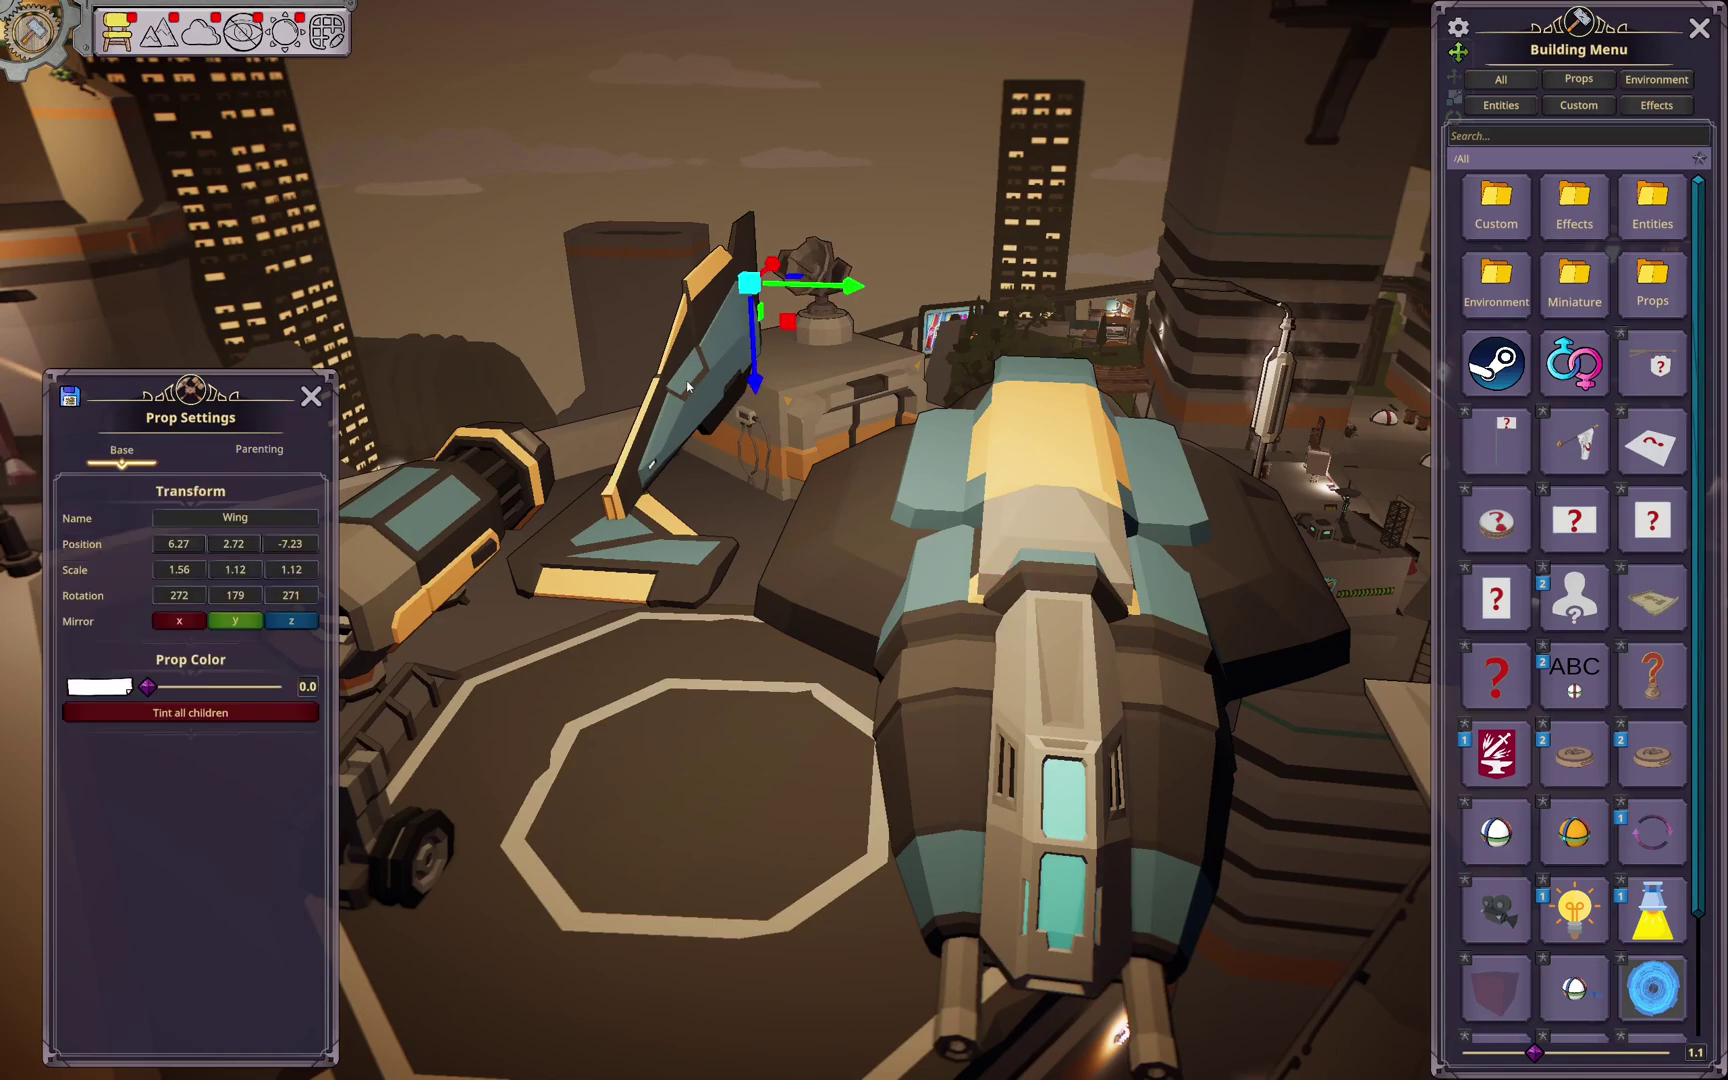
left_click_drag(823, 290, 953, 290)
left_click(888, 466)
right_click_drag(850, 470, 888, 466)
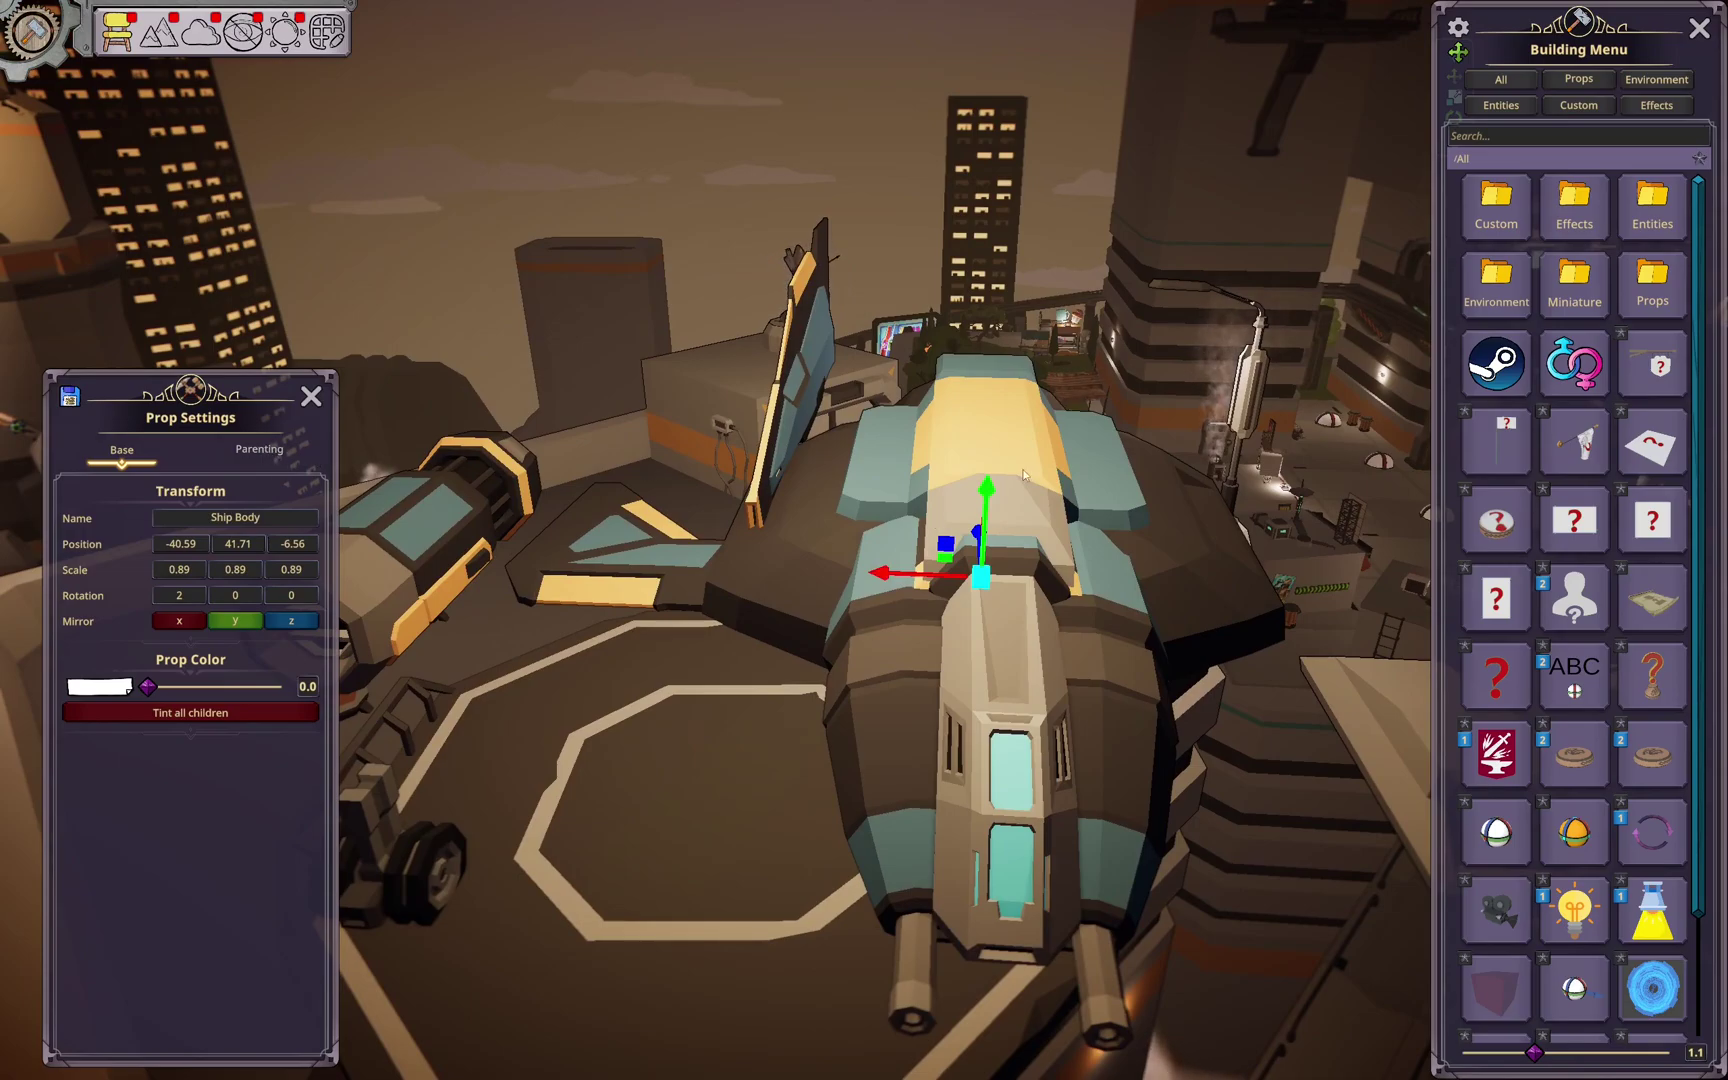
- Remove the upright Wing's parent and view the Ship Body's parenting options
left_click(257, 452)
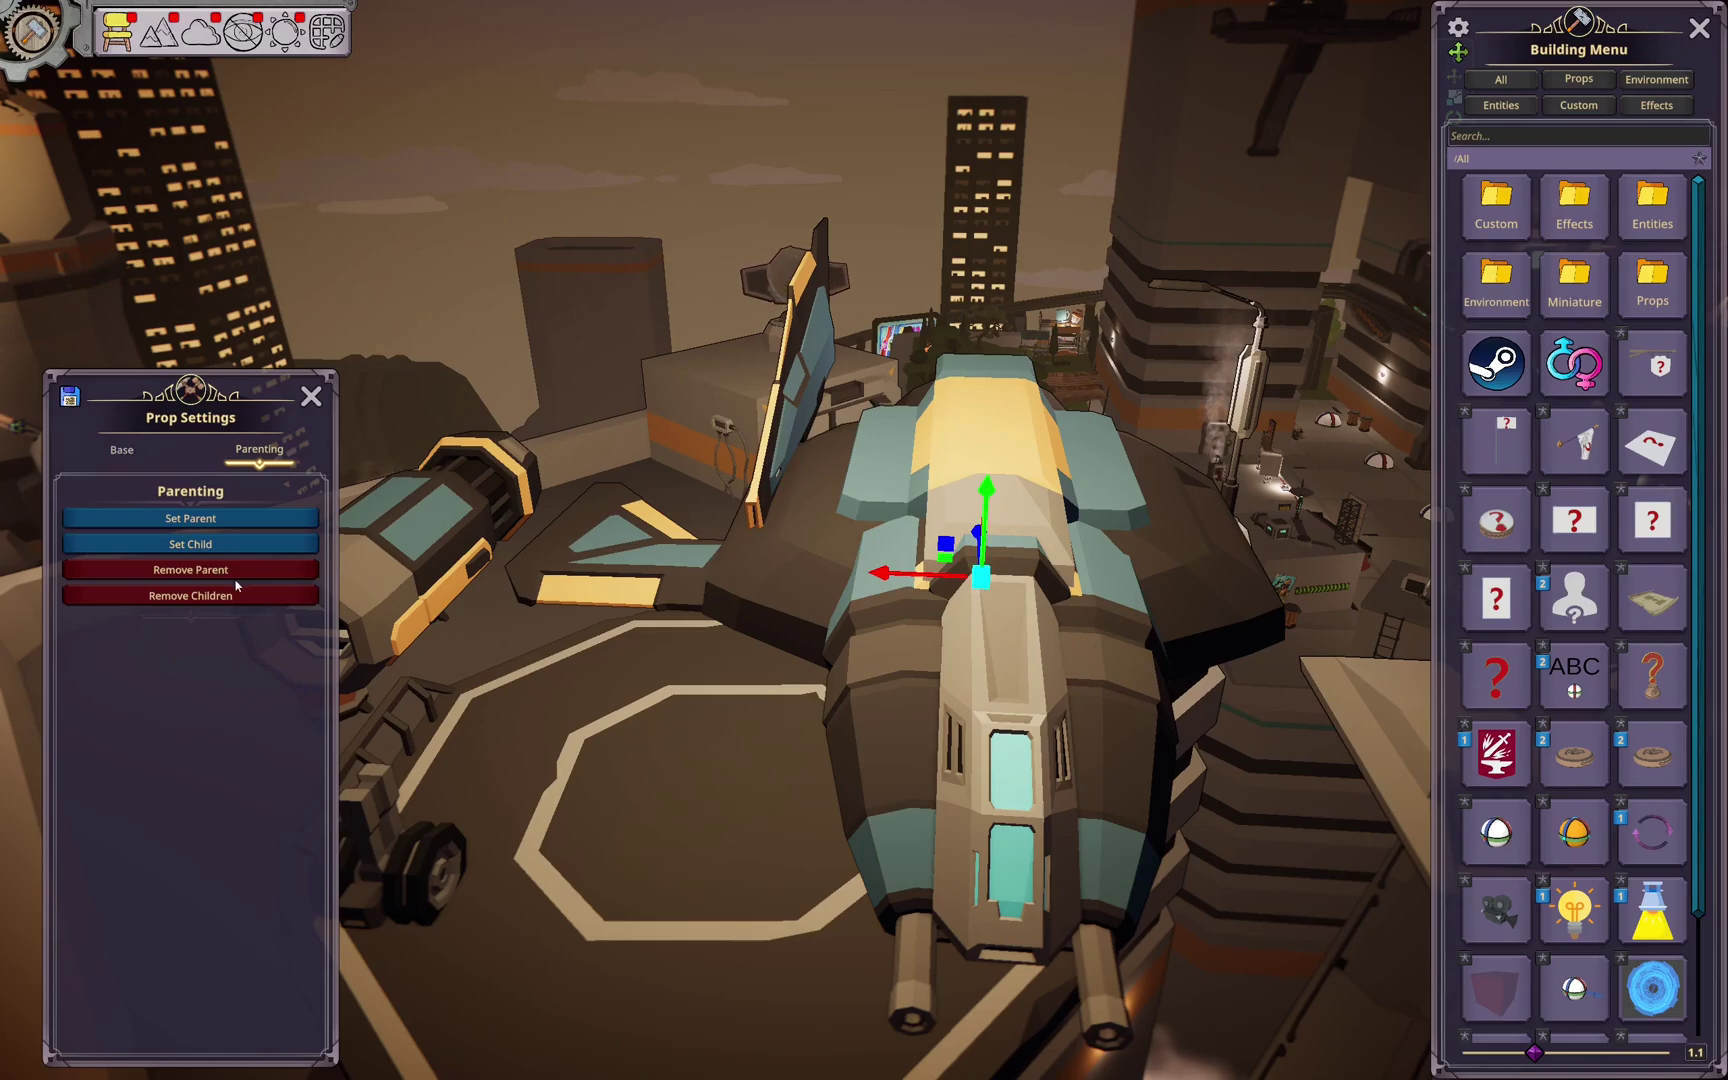
left_click(207, 574)
left_click(1004, 679)
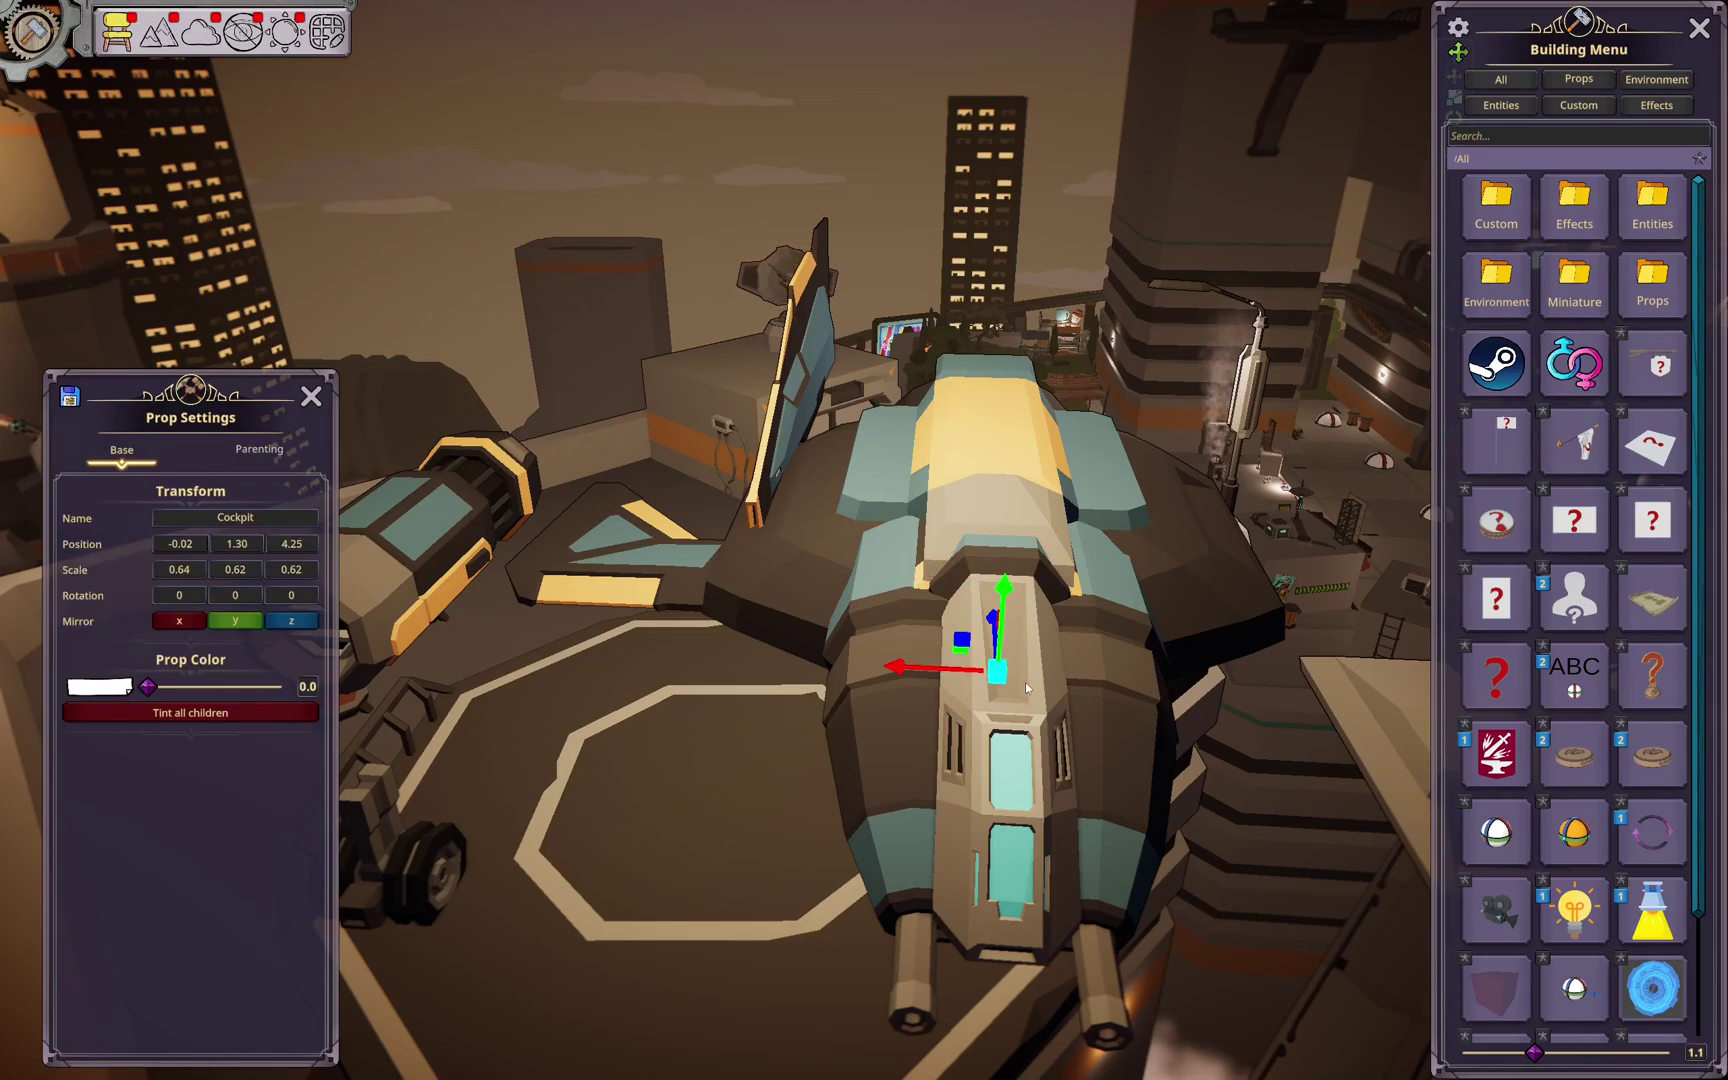
left_click(802, 403)
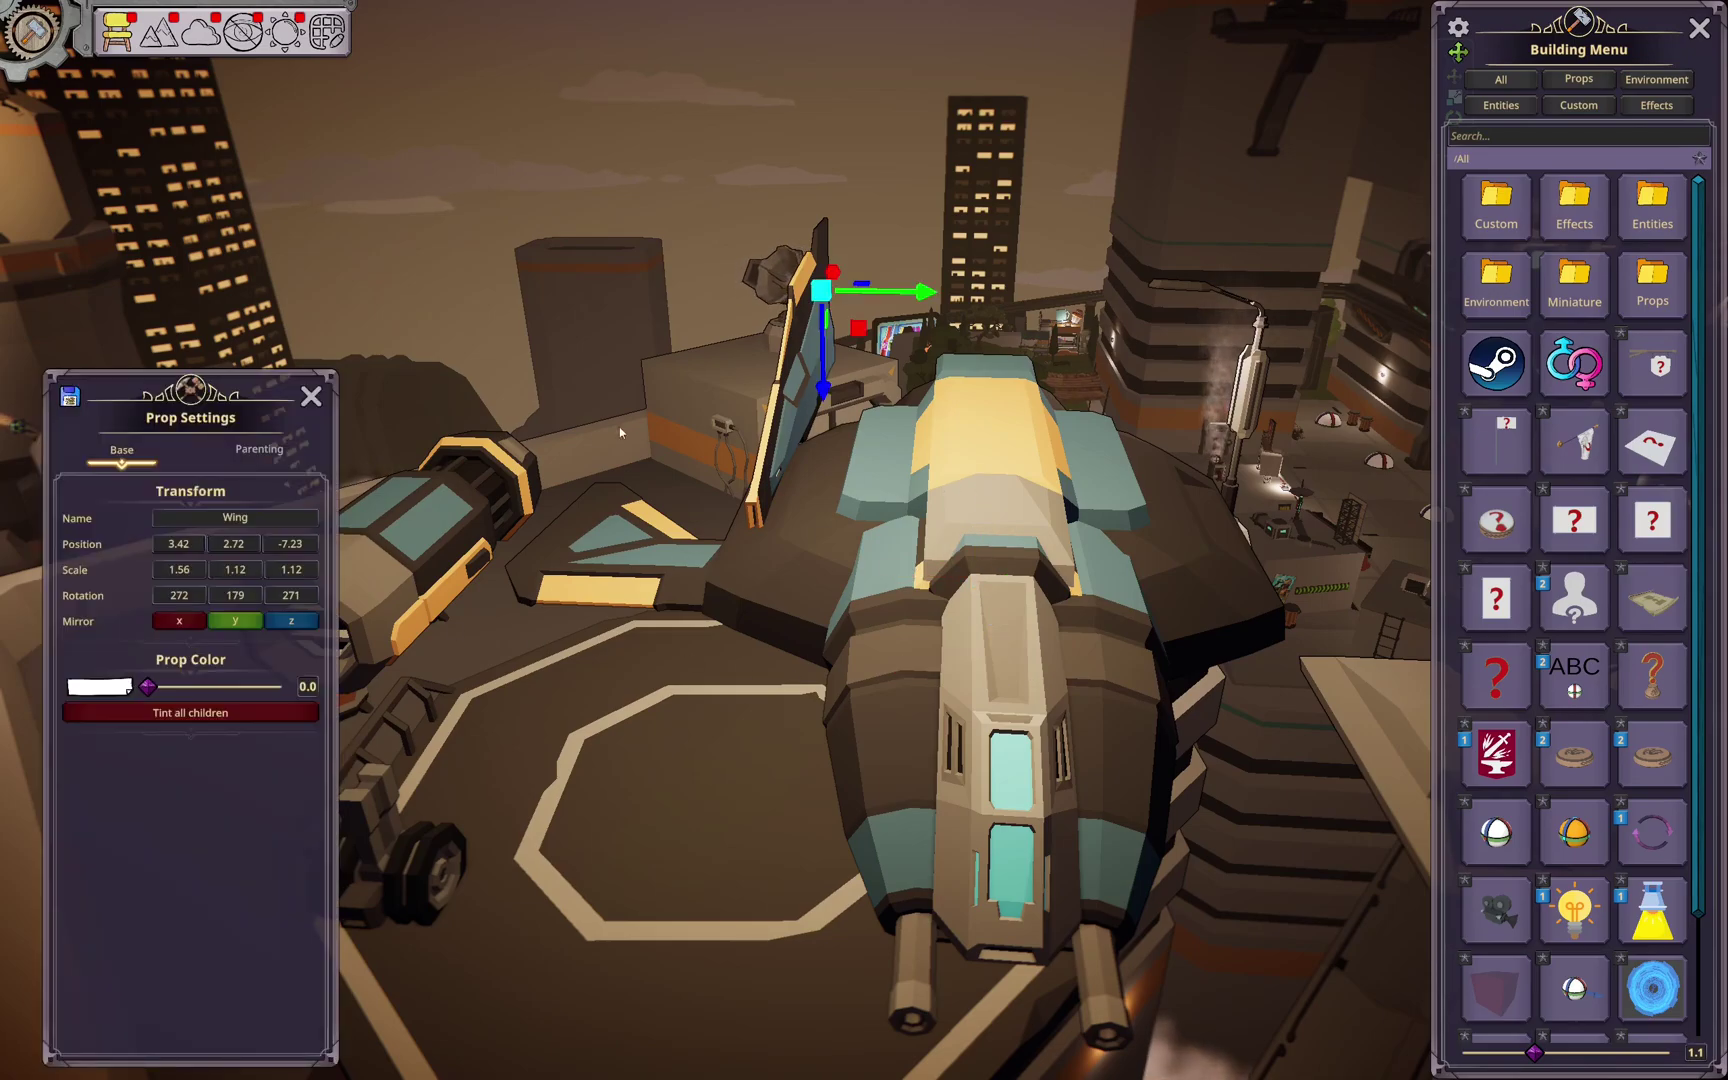
left_click(259, 450)
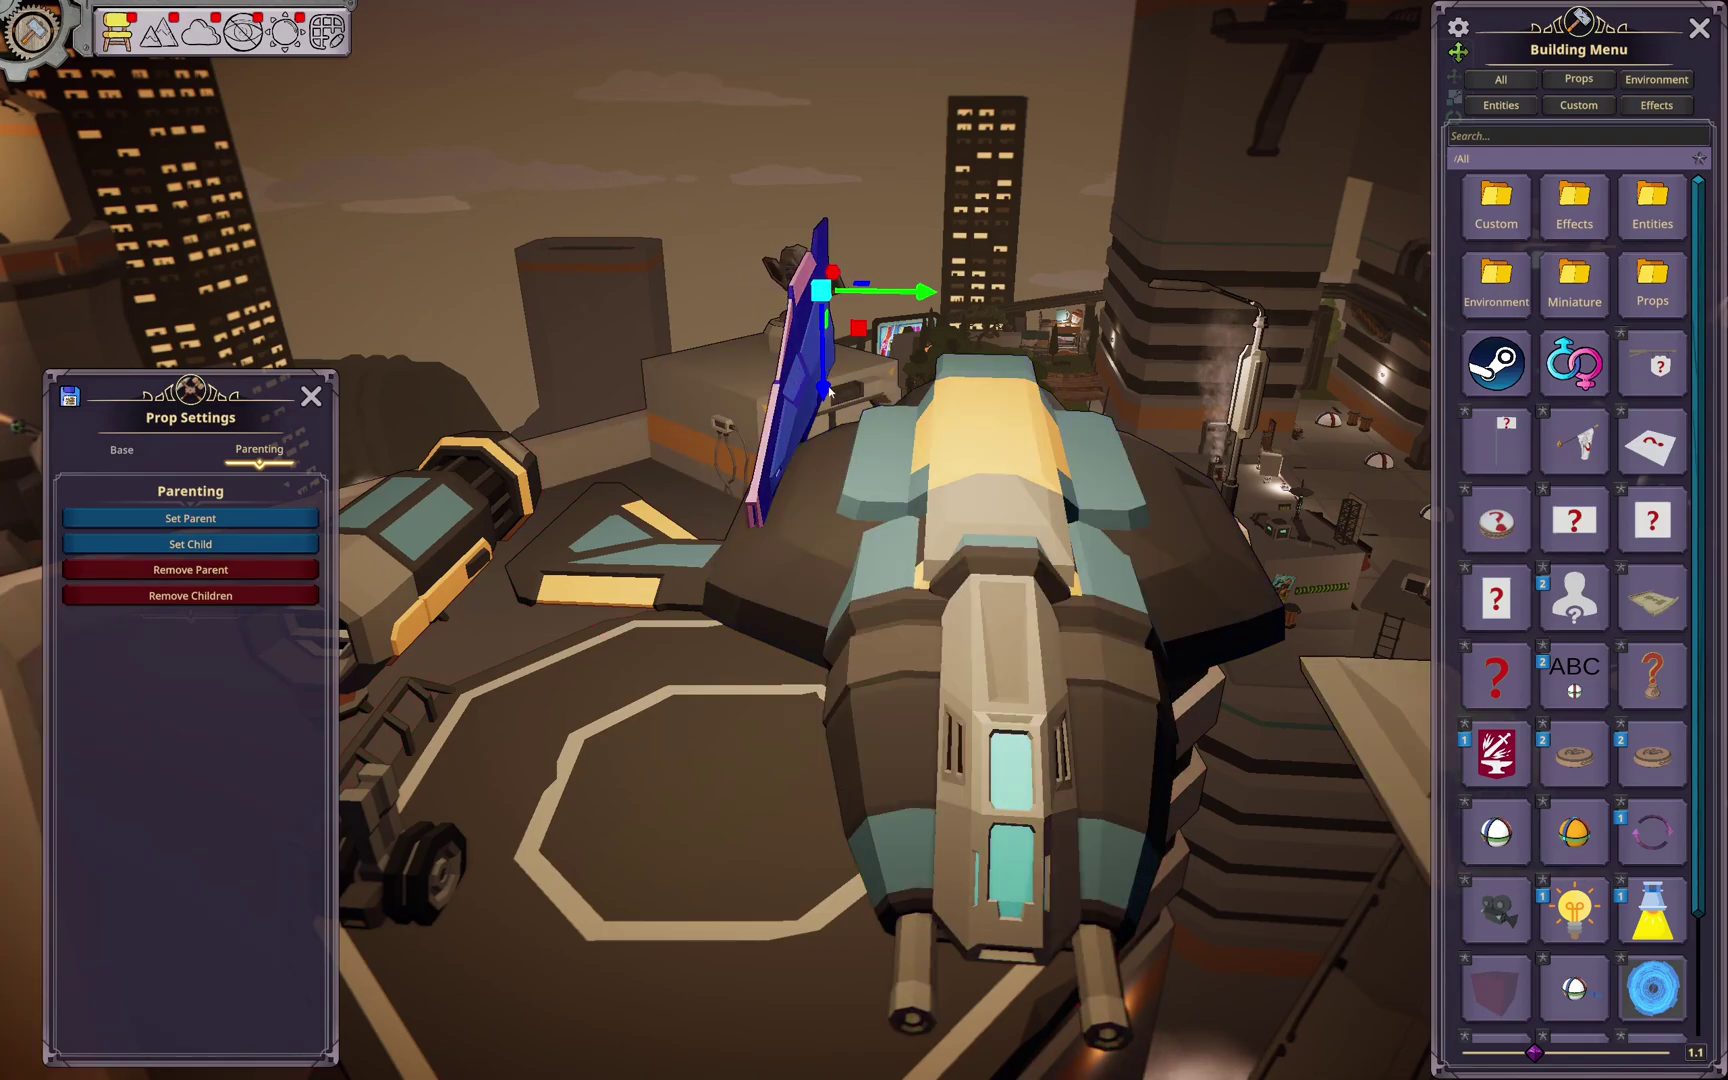
left_click(967, 451)
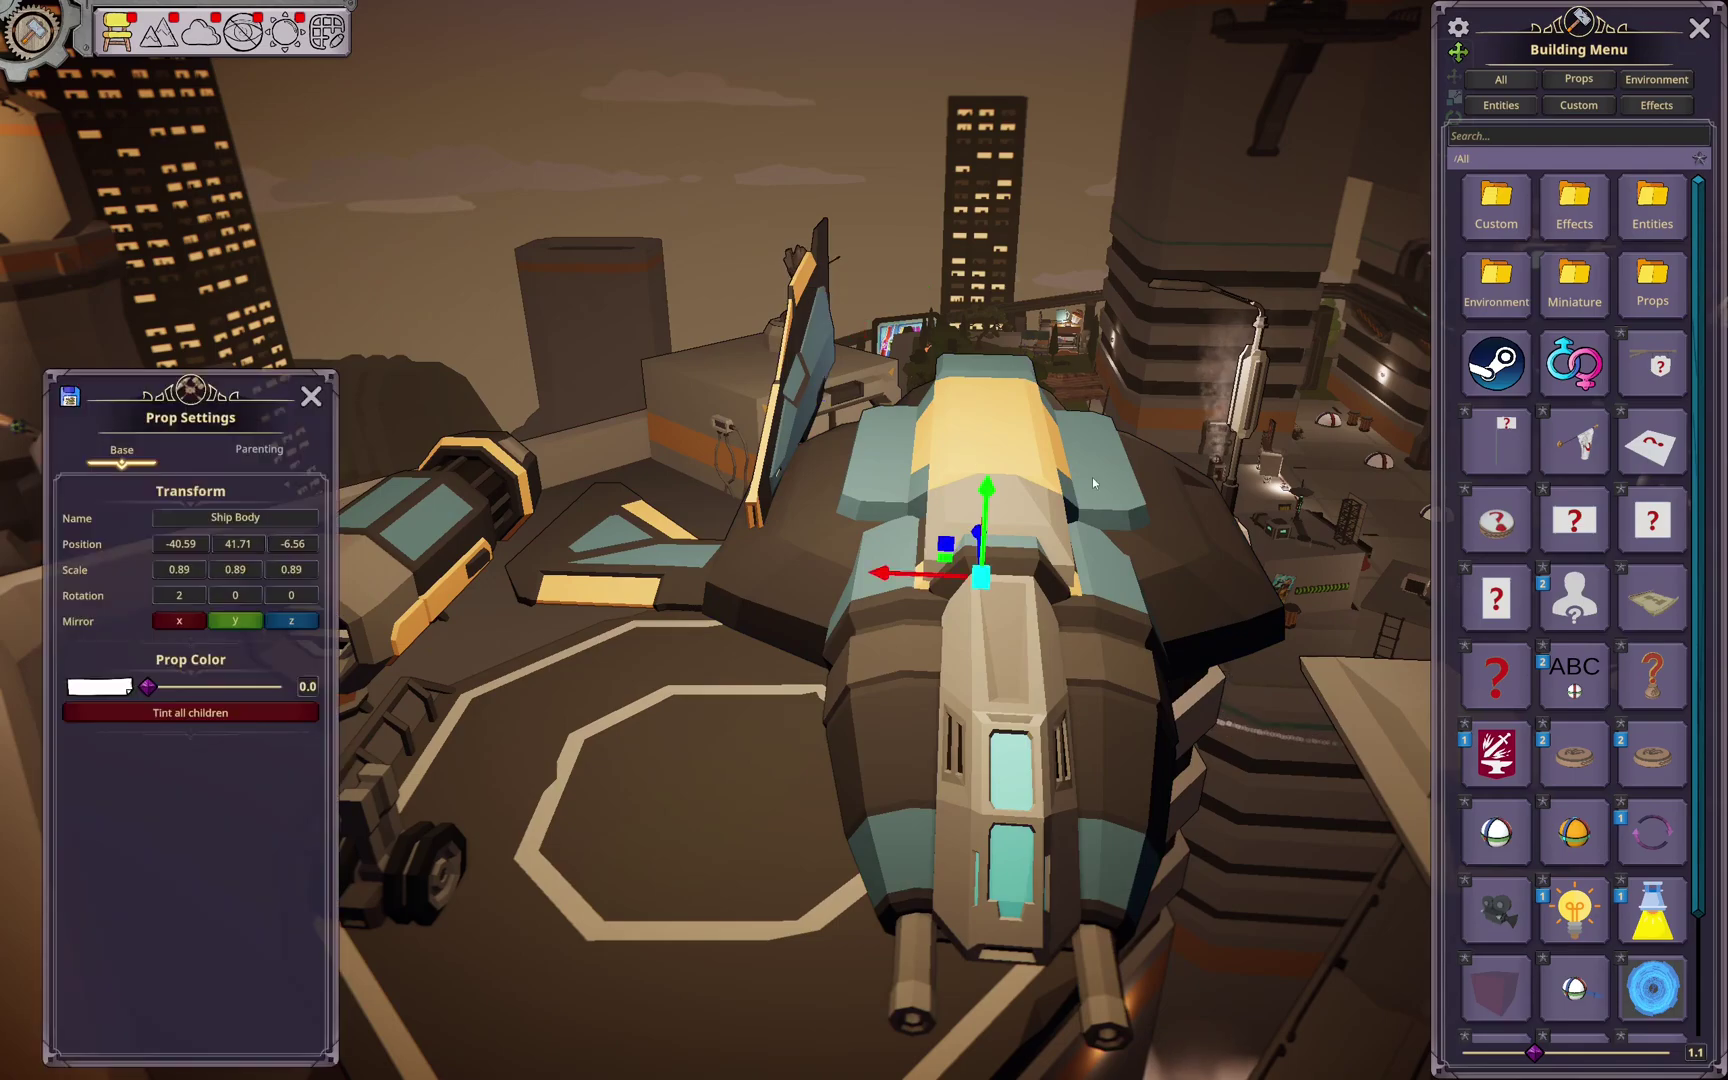
left_click(259, 452)
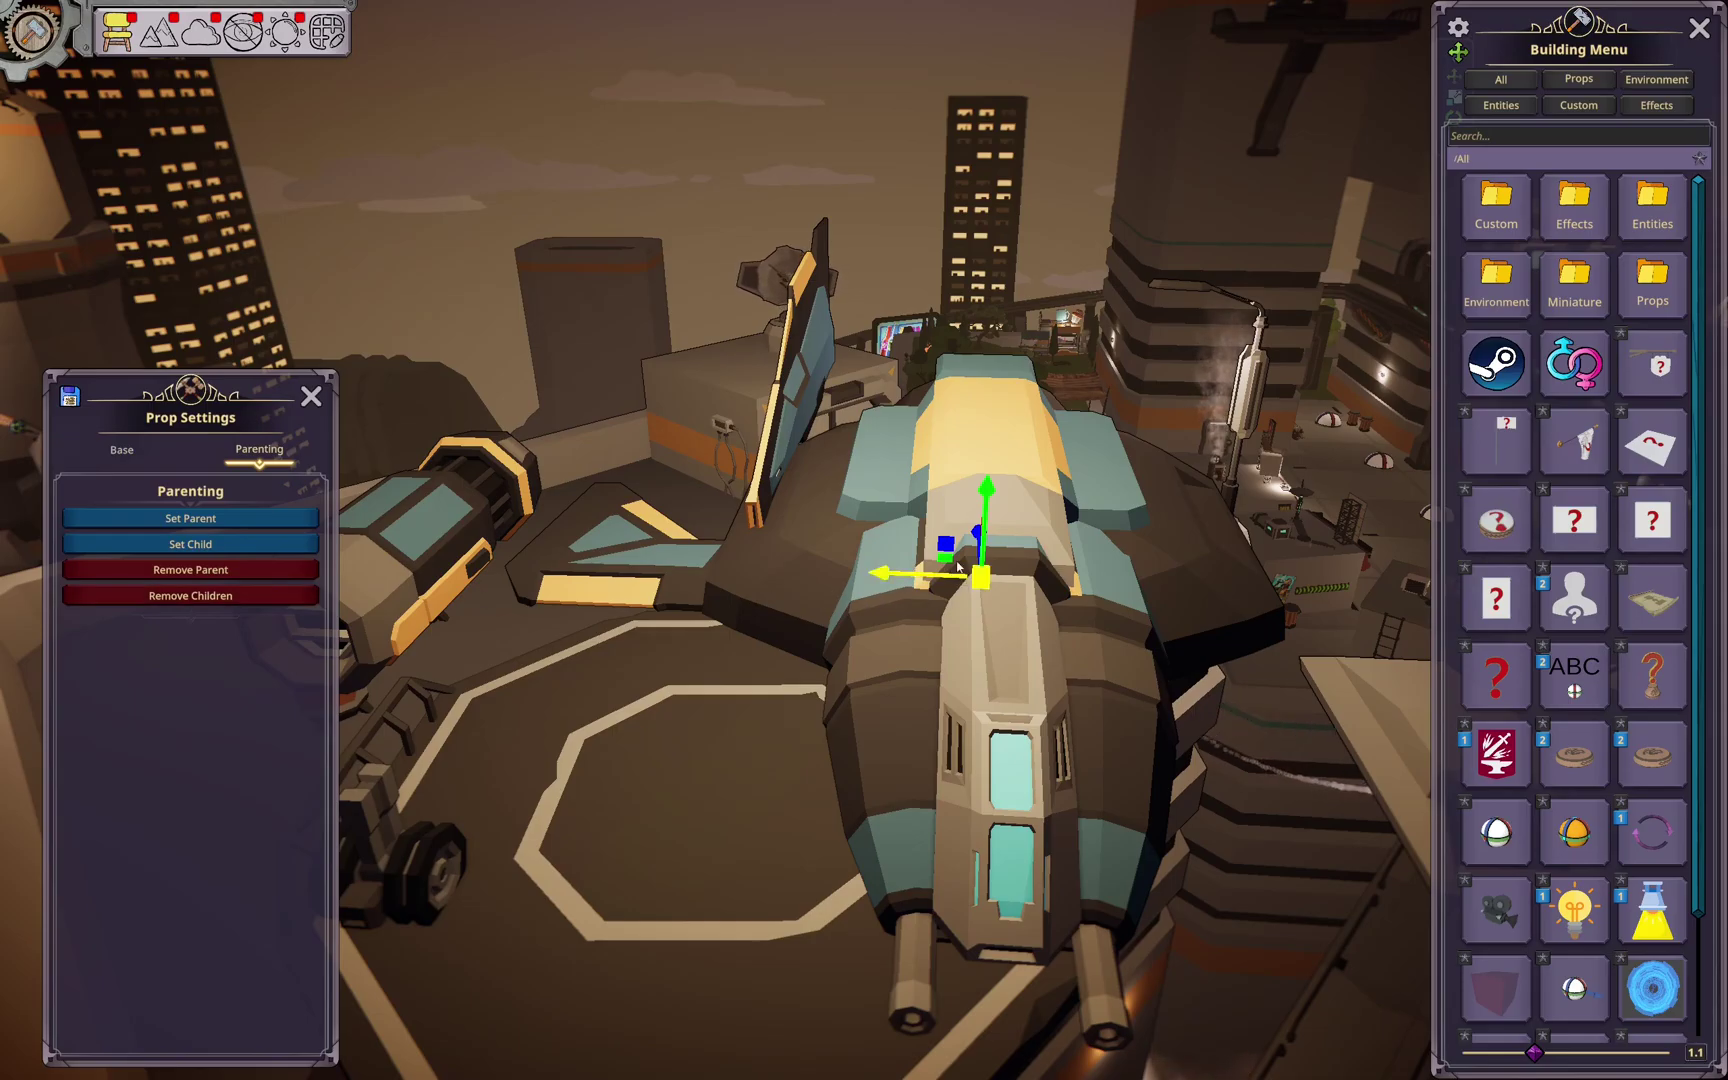
- Move the Engine against the flat wing lying on the platform, to about x -35.99
mouse_move(921, 628)
middle_mouse_down()
mouse_move(1100, 633)
mouse_move(910, 636)
middle_mouse_up()
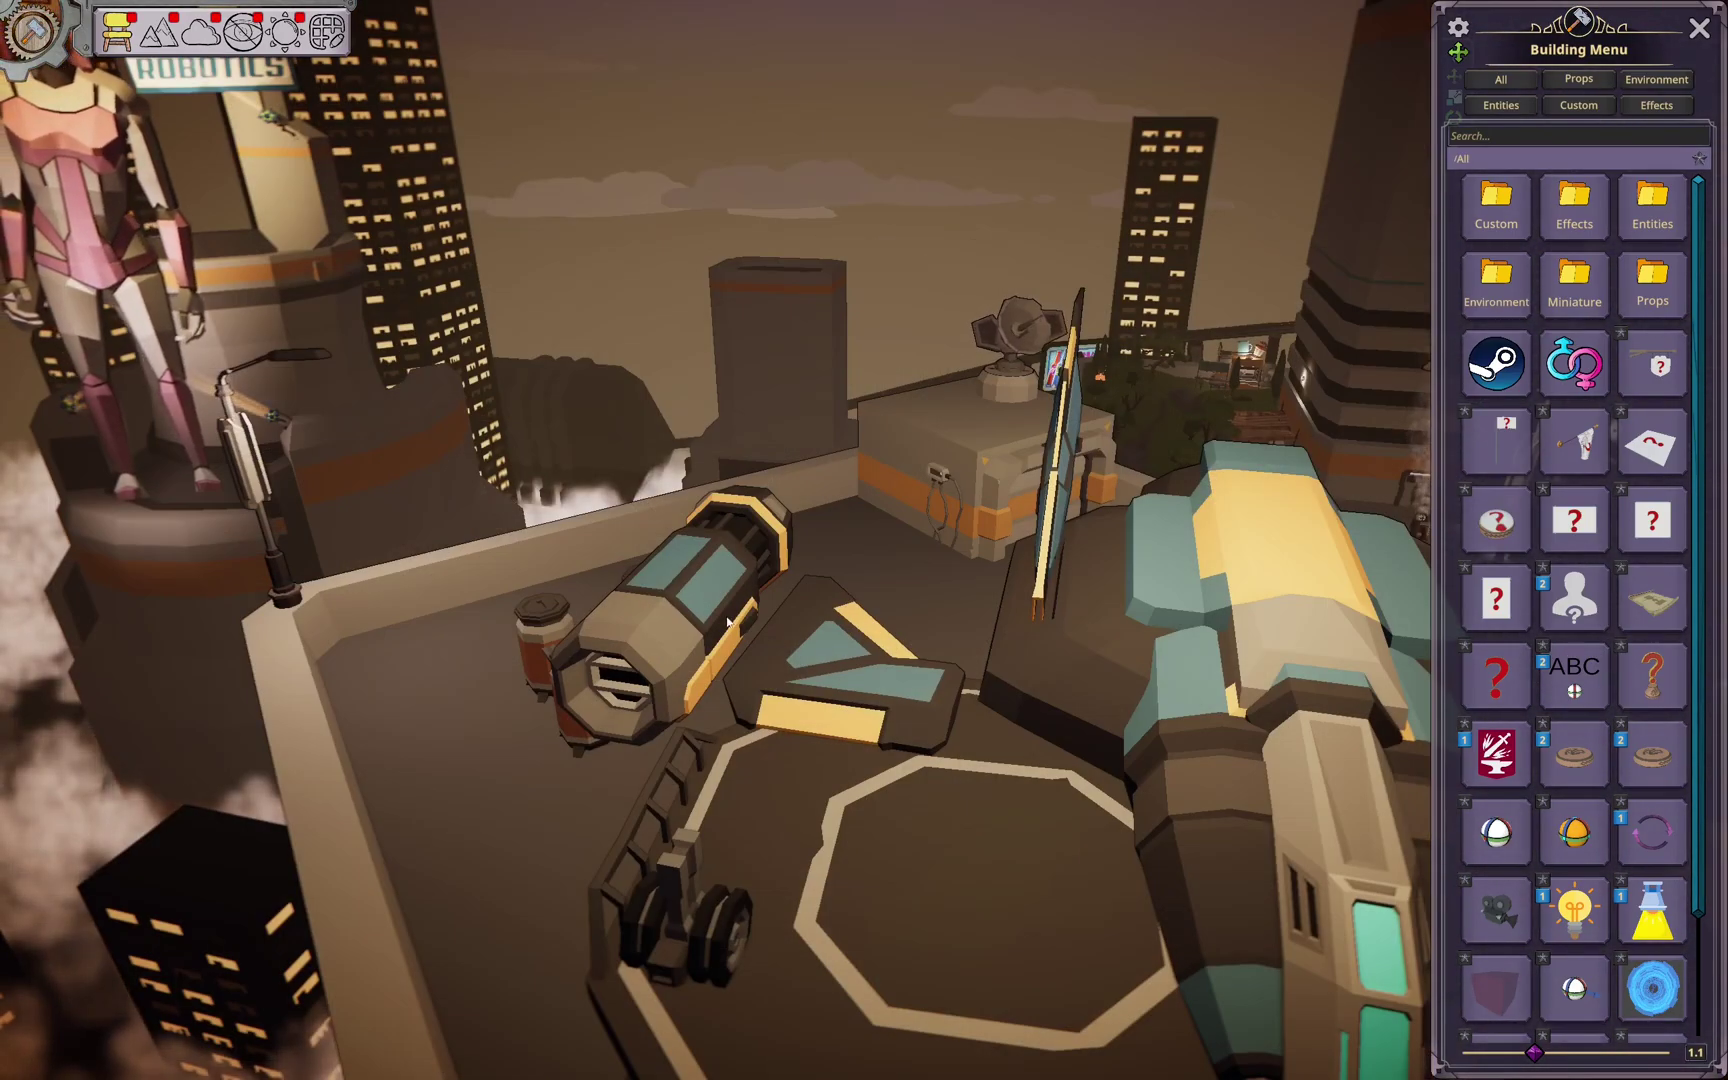
left_click(727, 621)
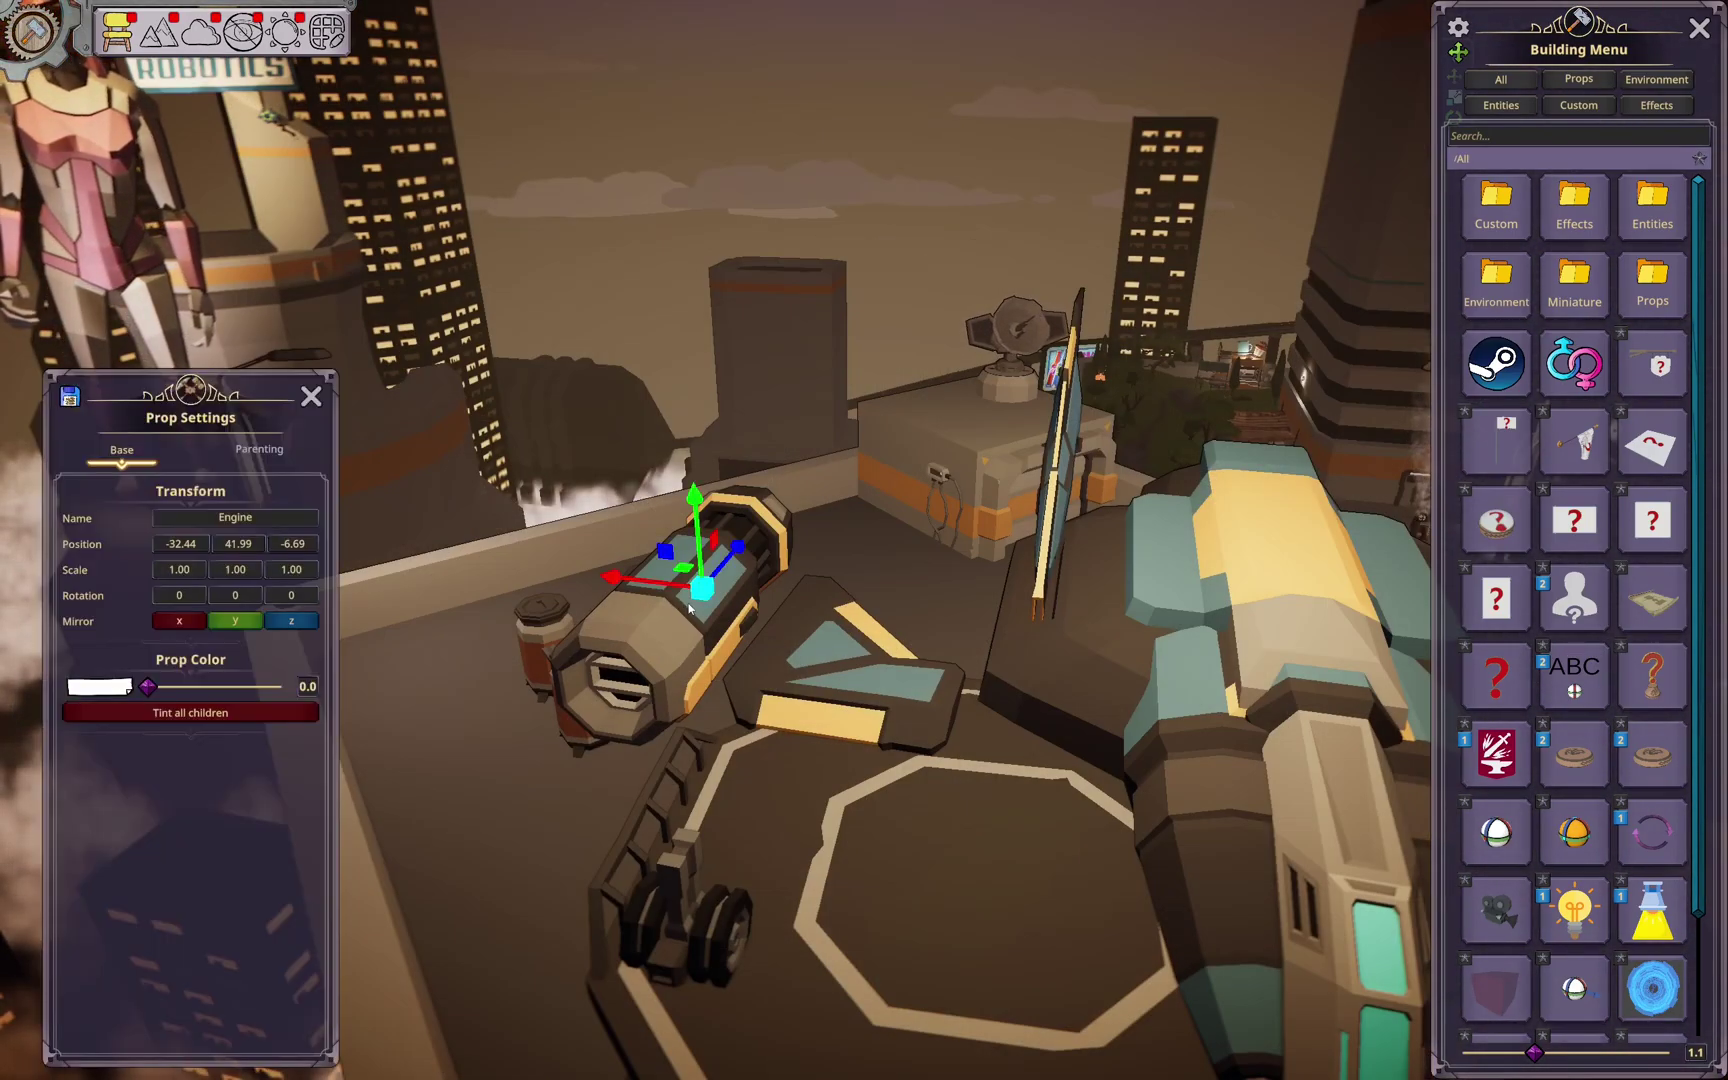
left_click_drag(655, 620, 876, 651)
left_click(812, 655)
middle_click_drag(812, 655, 882, 732)
left_click_drag(849, 713, 743, 690)
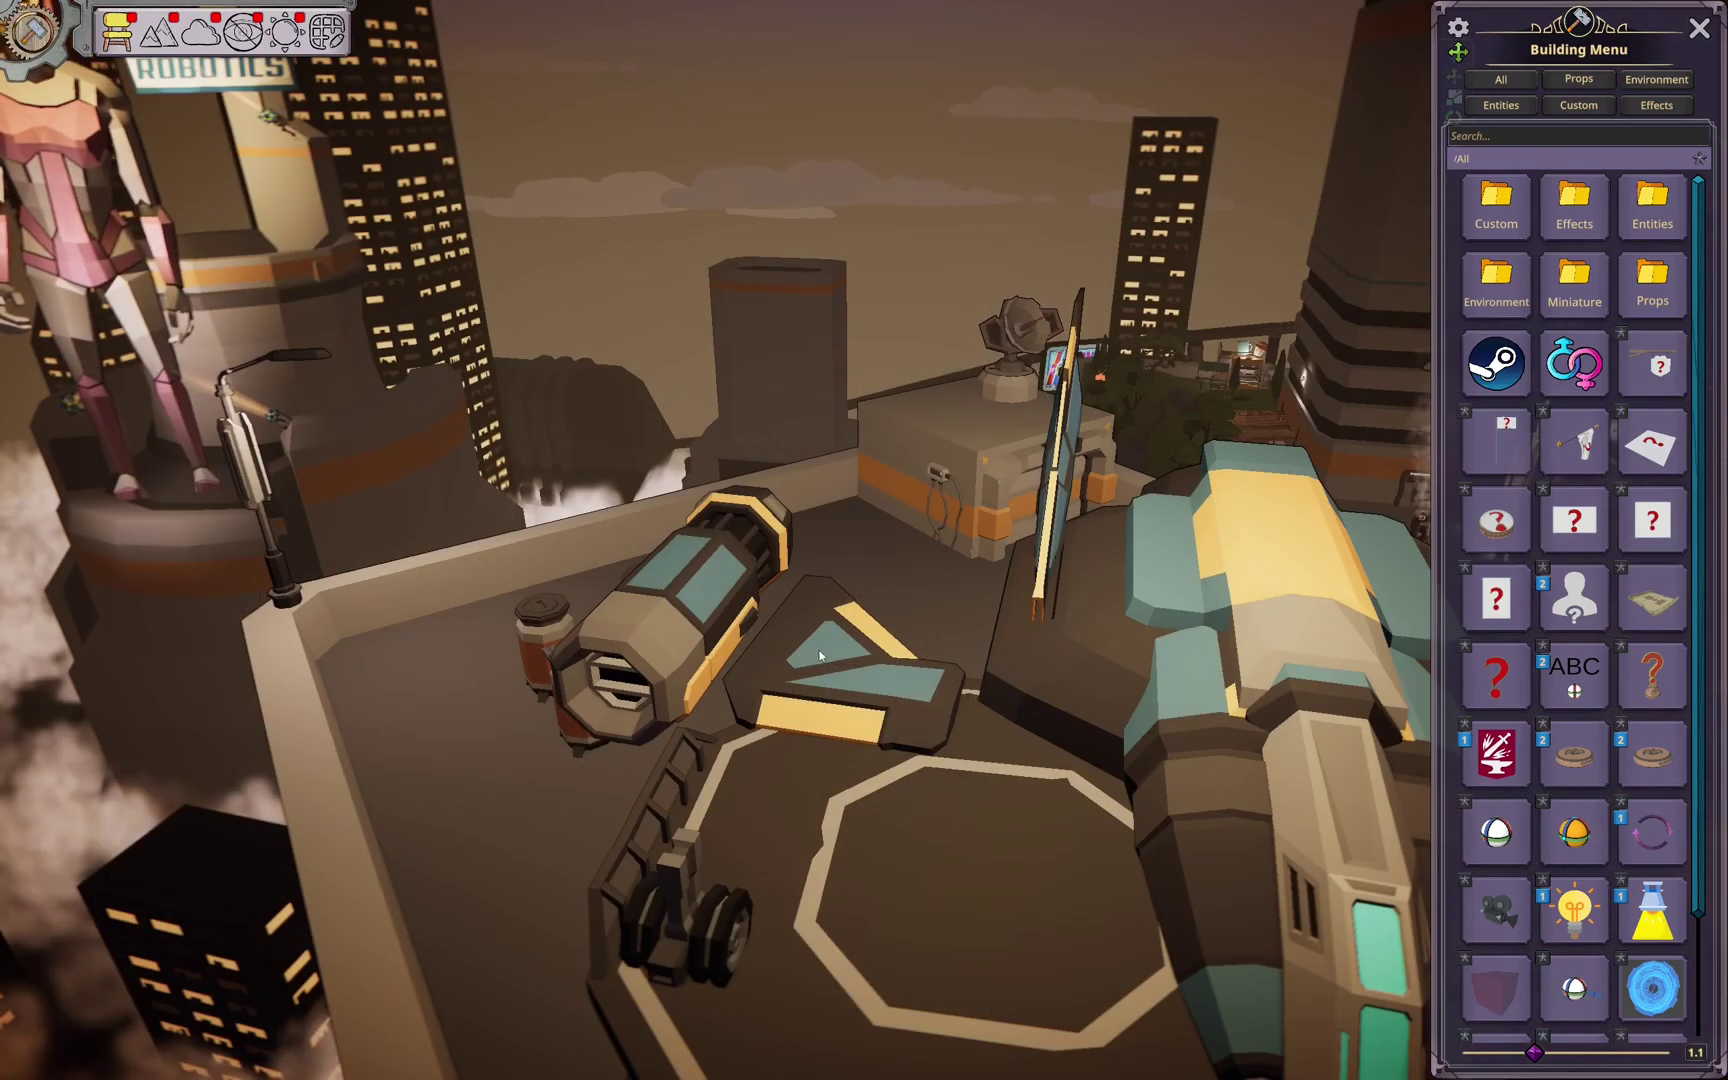
left_click(681, 606)
left_click_drag(658, 586, 822, 655)
middle_click_drag(902, 706, 995, 775)
left_click_drag(856, 709, 737, 656)
middle_click_drag(1000, 745, 963, 668)
key("Escape")
left_click(963, 668)
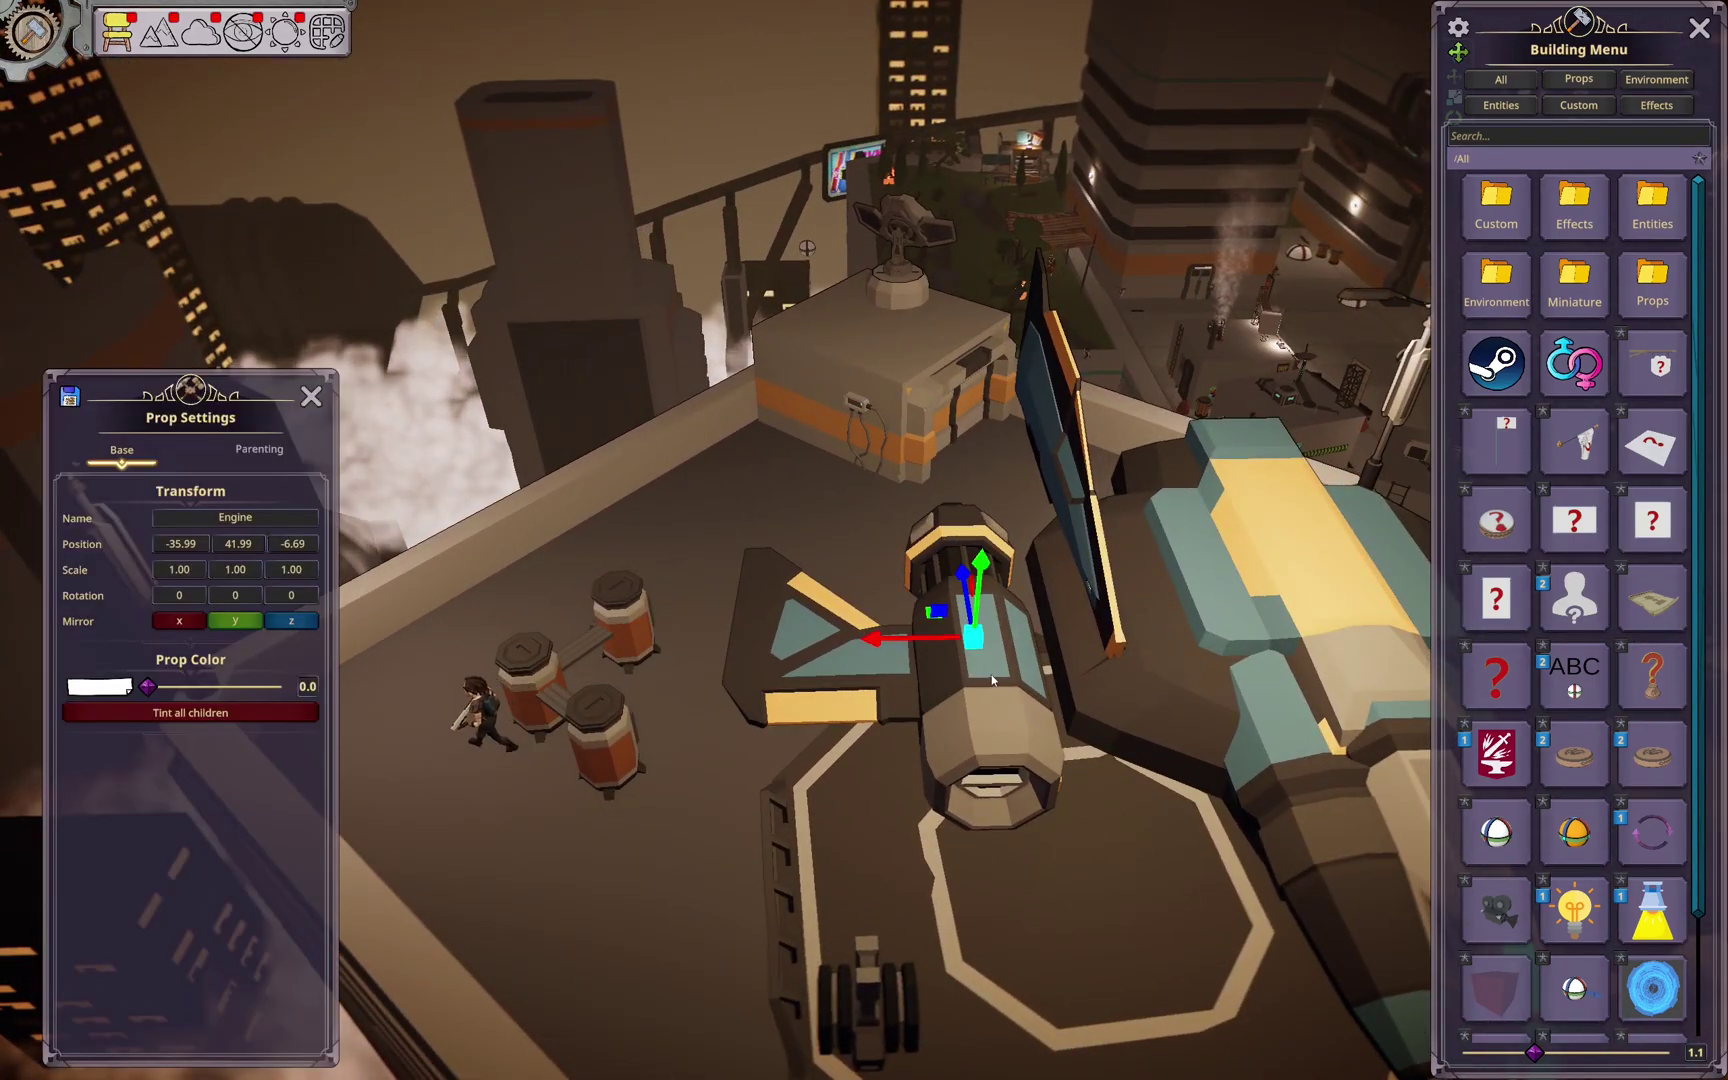
- Make the flat Wing a child of the Engine and shift the Engine sideways together with it
left_click(772, 652)
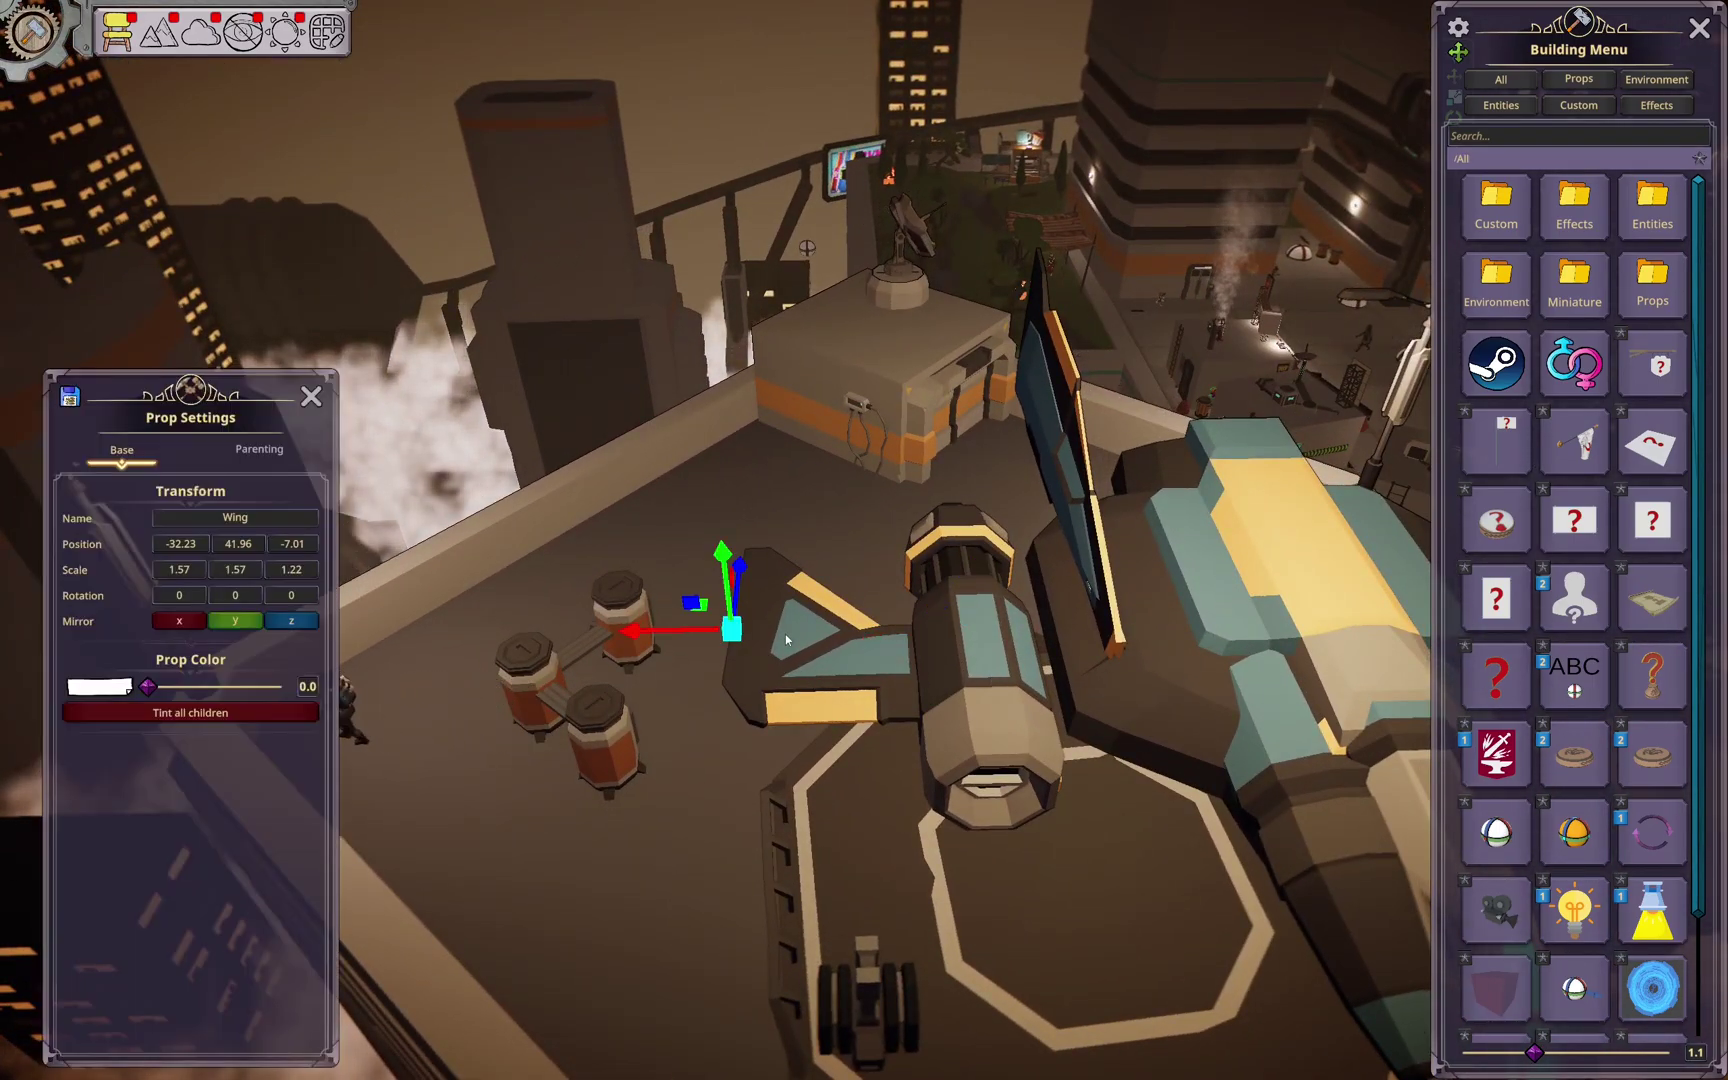
left_click(1002, 668)
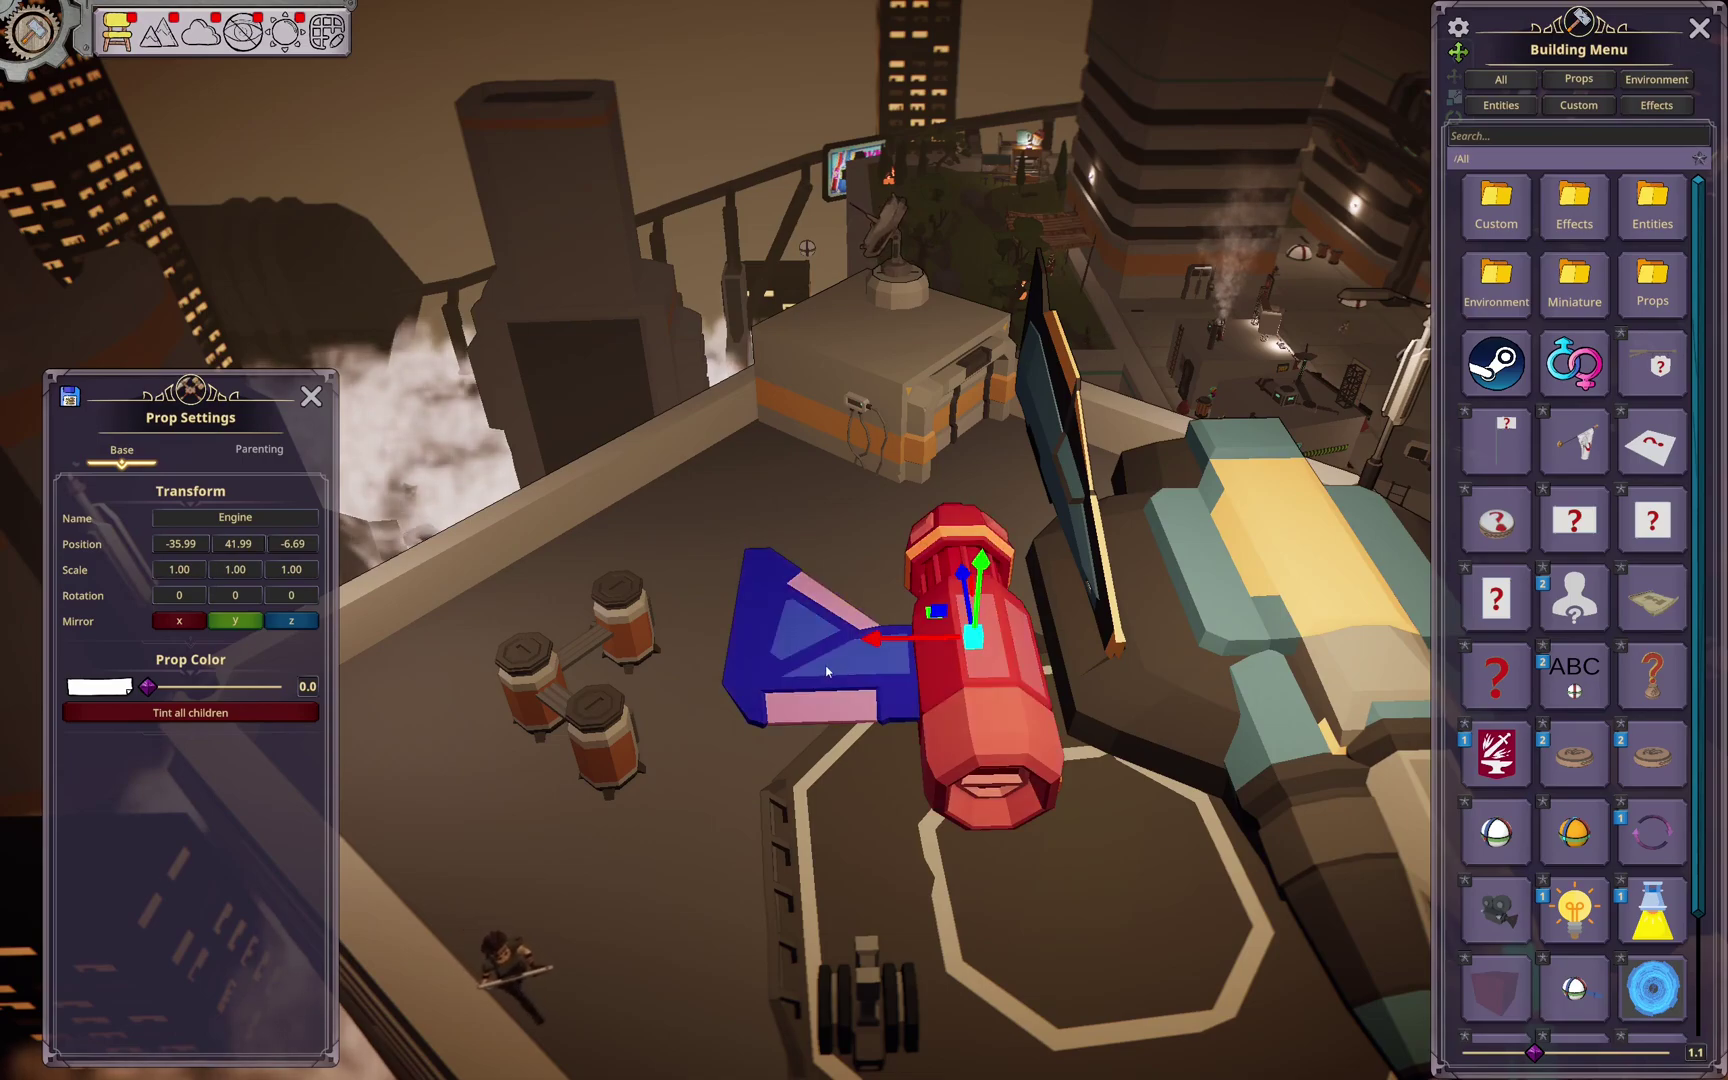
middle_click_drag(876, 664, 891, 600)
left_click_drag(892, 600, 826, 607)
scroll(1078, 771, "down", 3)
middle_click_drag(1078, 771, 972, 795)
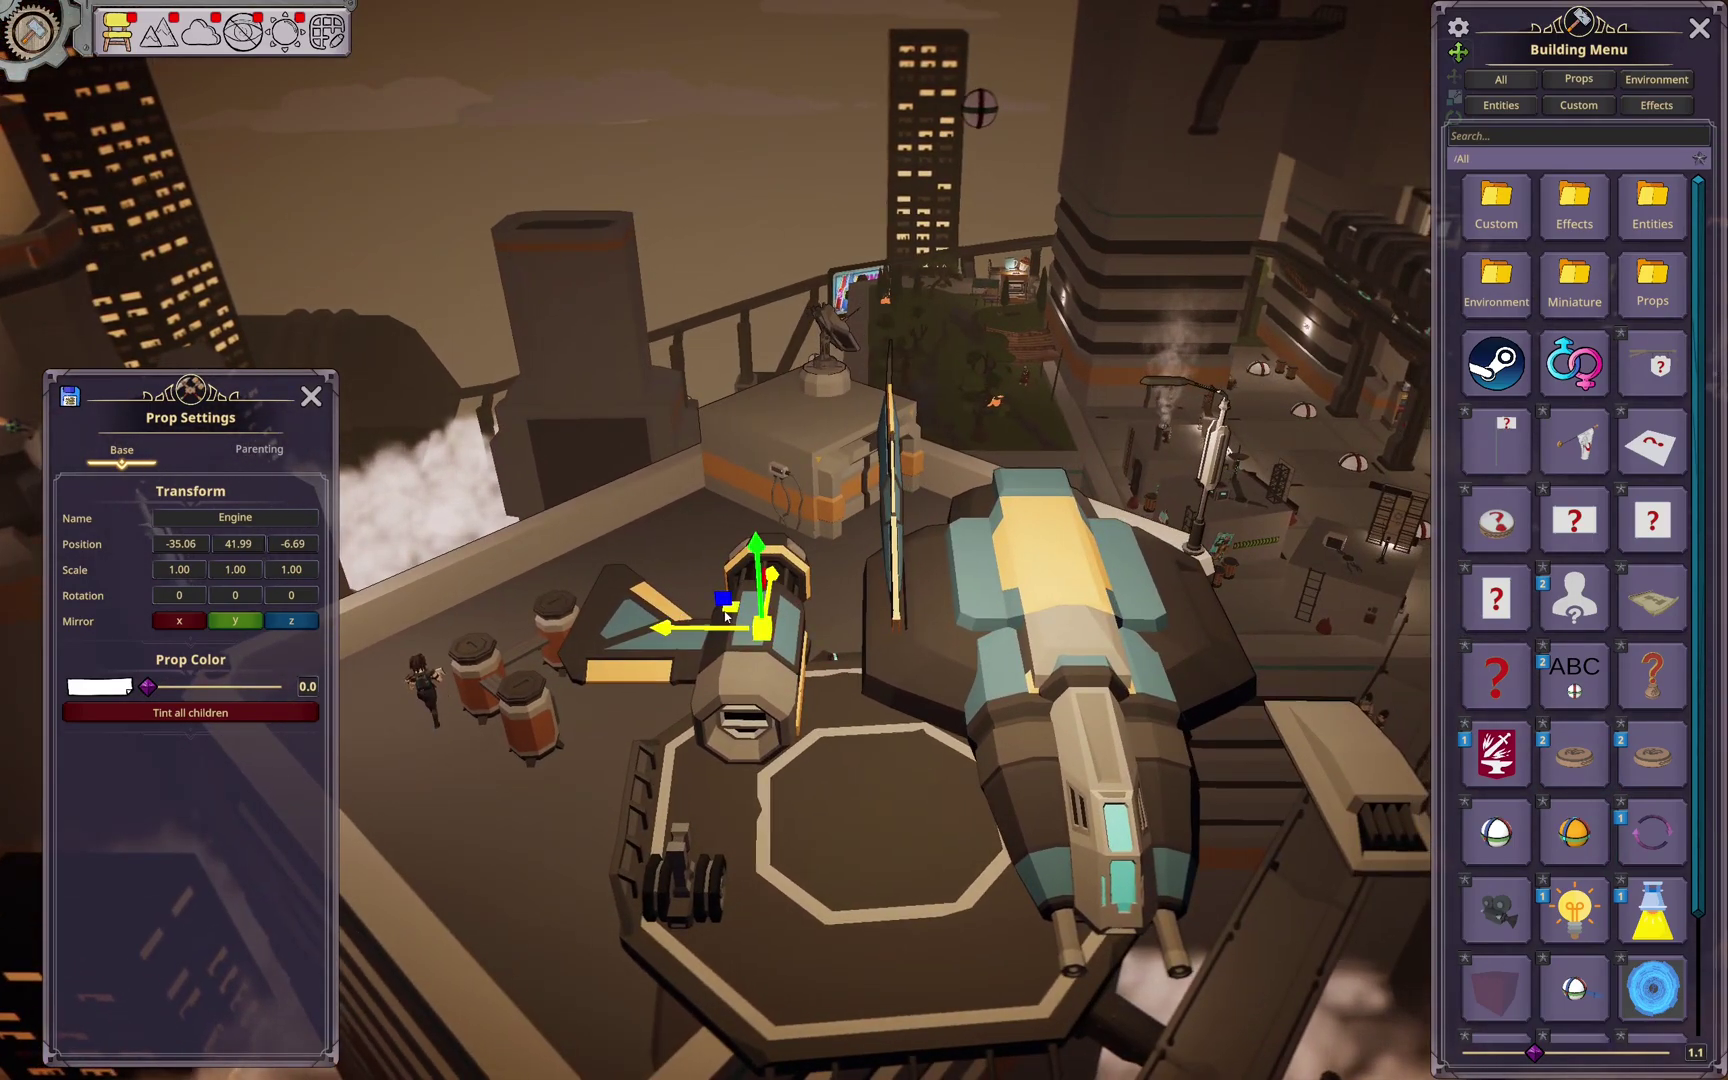
- Move the Engine with its attached wing across to the far side of the Ship Body, with the wing meeting the hull
left_click_drag(726, 615, 1290, 612)
right_click_drag(1290, 612, 1203, 632)
left_click_drag(1203, 632, 1205, 602)
right_click_drag(1205, 602, 1264, 703)
left_click_drag(1334, 765, 1340, 738)
right_click_drag(1300, 740, 1188, 788)
- Make the Engine, with its attached wing, a child of the Ship Body
left_click(1010, 526)
right_click_drag(1010, 526, 963, 718)
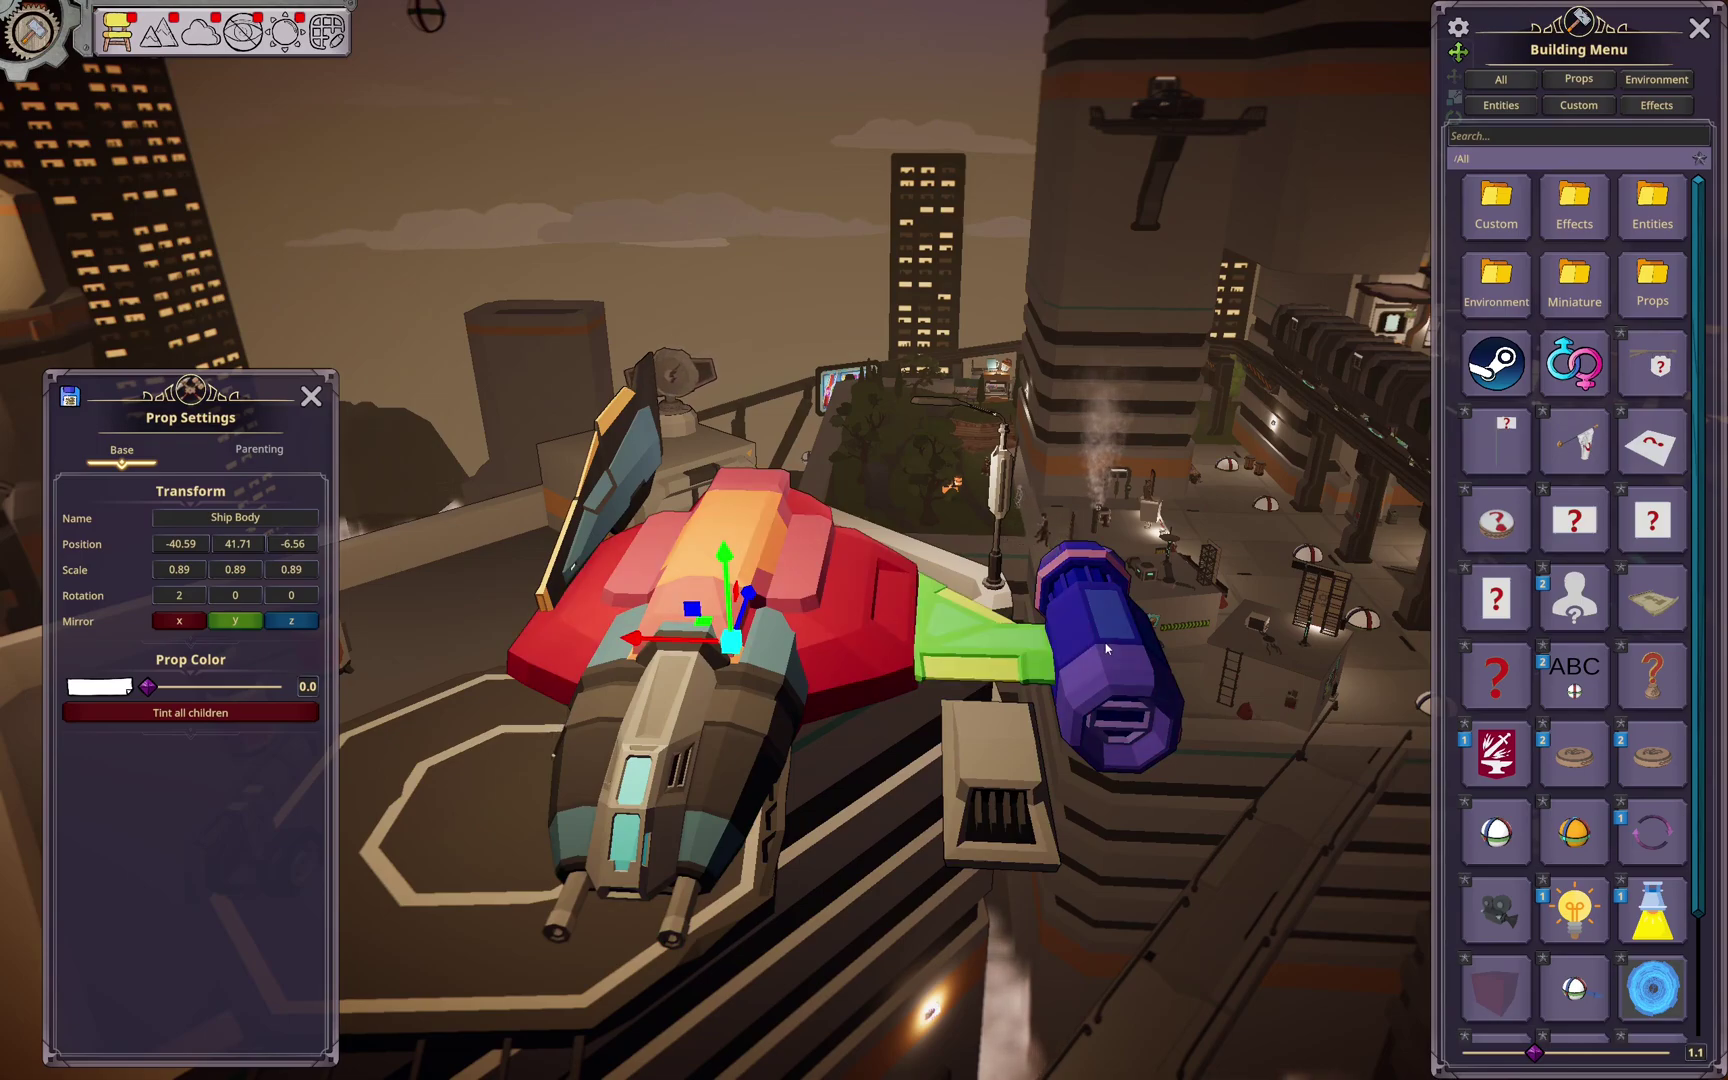
- Lower the Ship Body together with its whole hierarchy of children and select the Engine
left_click(791, 567)
left_click(638, 578)
left_click_drag(726, 568, 1240, 662)
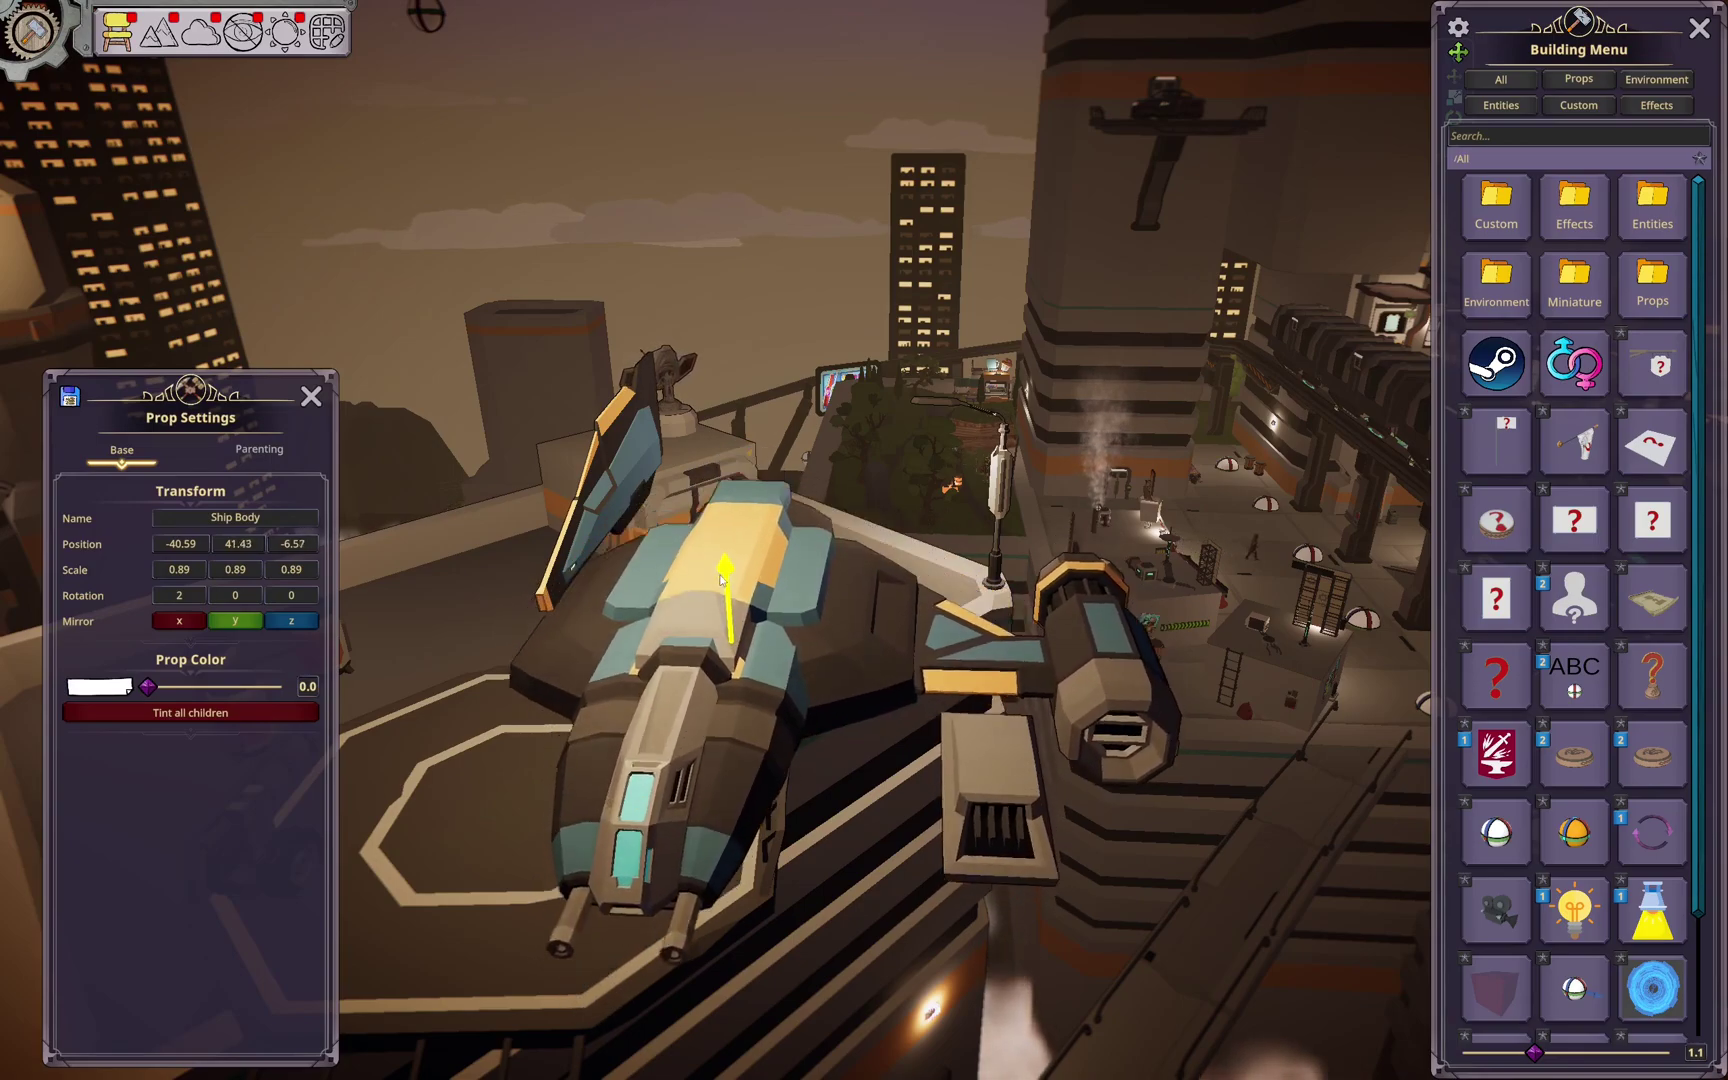
left_click(1100, 650)
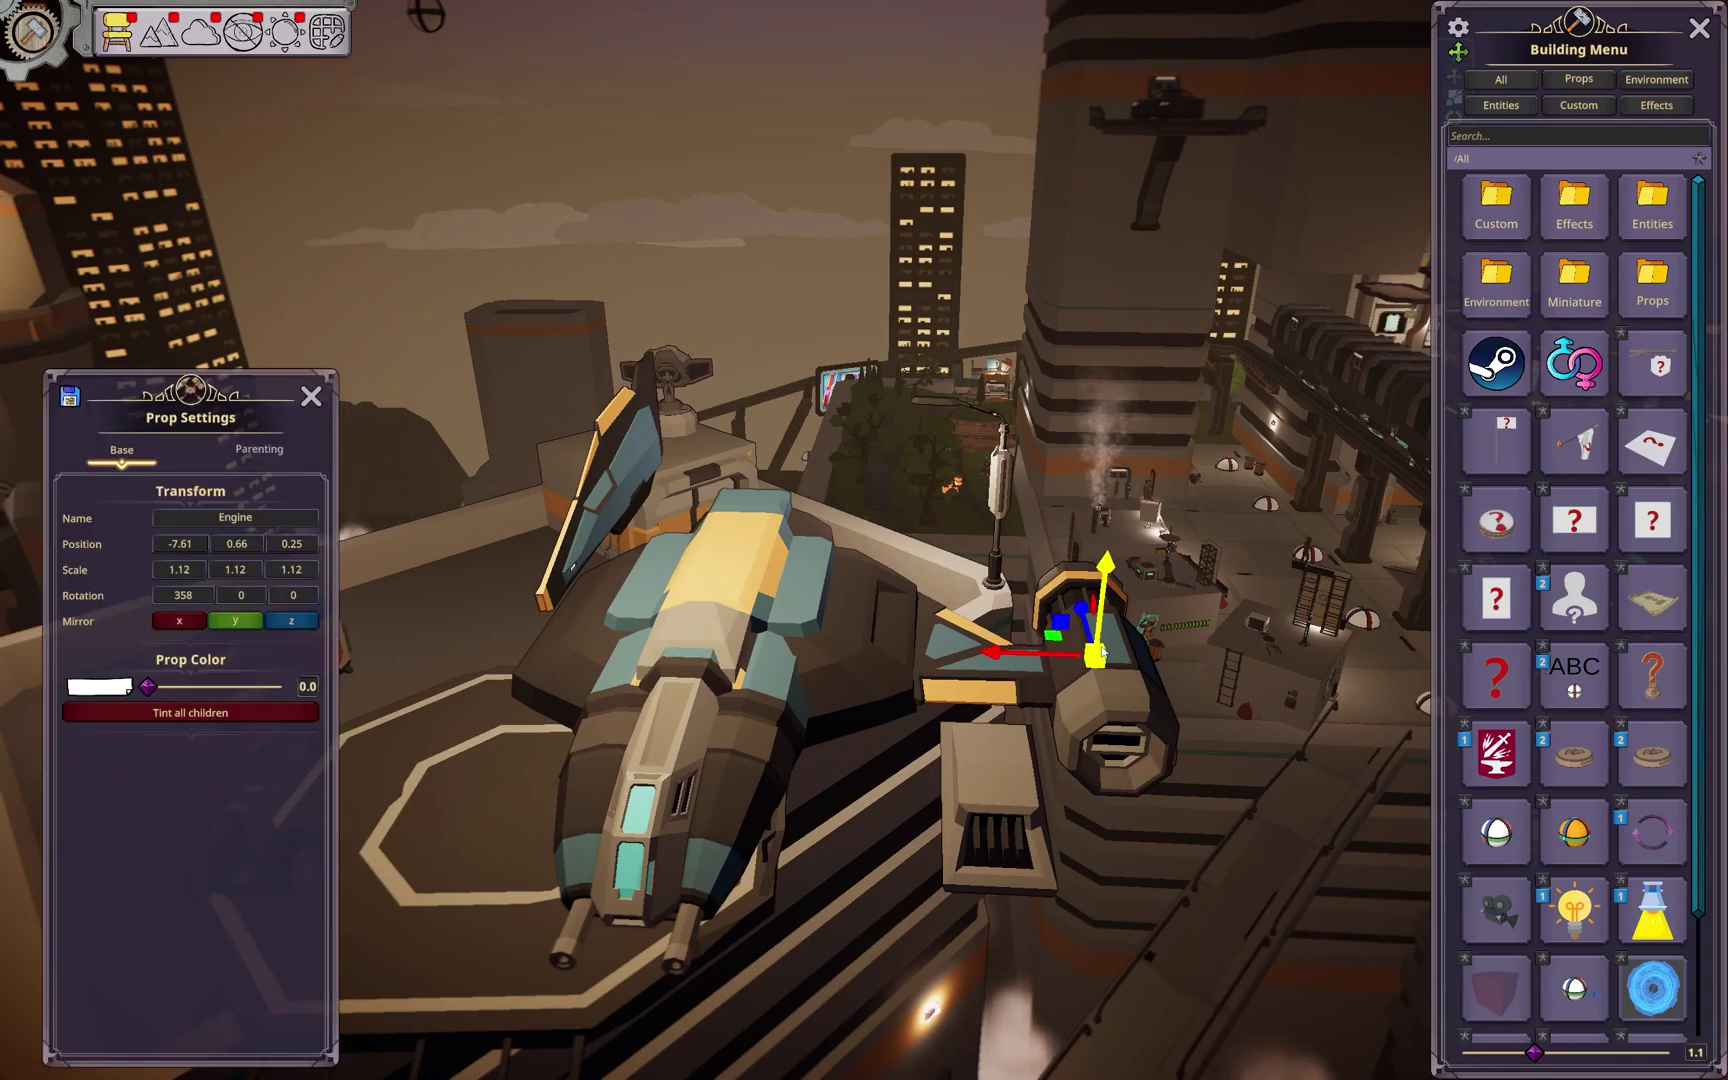
- Rotate the Engine, with its attached wing, to 357 on the Y axis and slightly rotate the Ship Body with its children
key("r")
left_click_drag(1086, 697, 1094, 712)
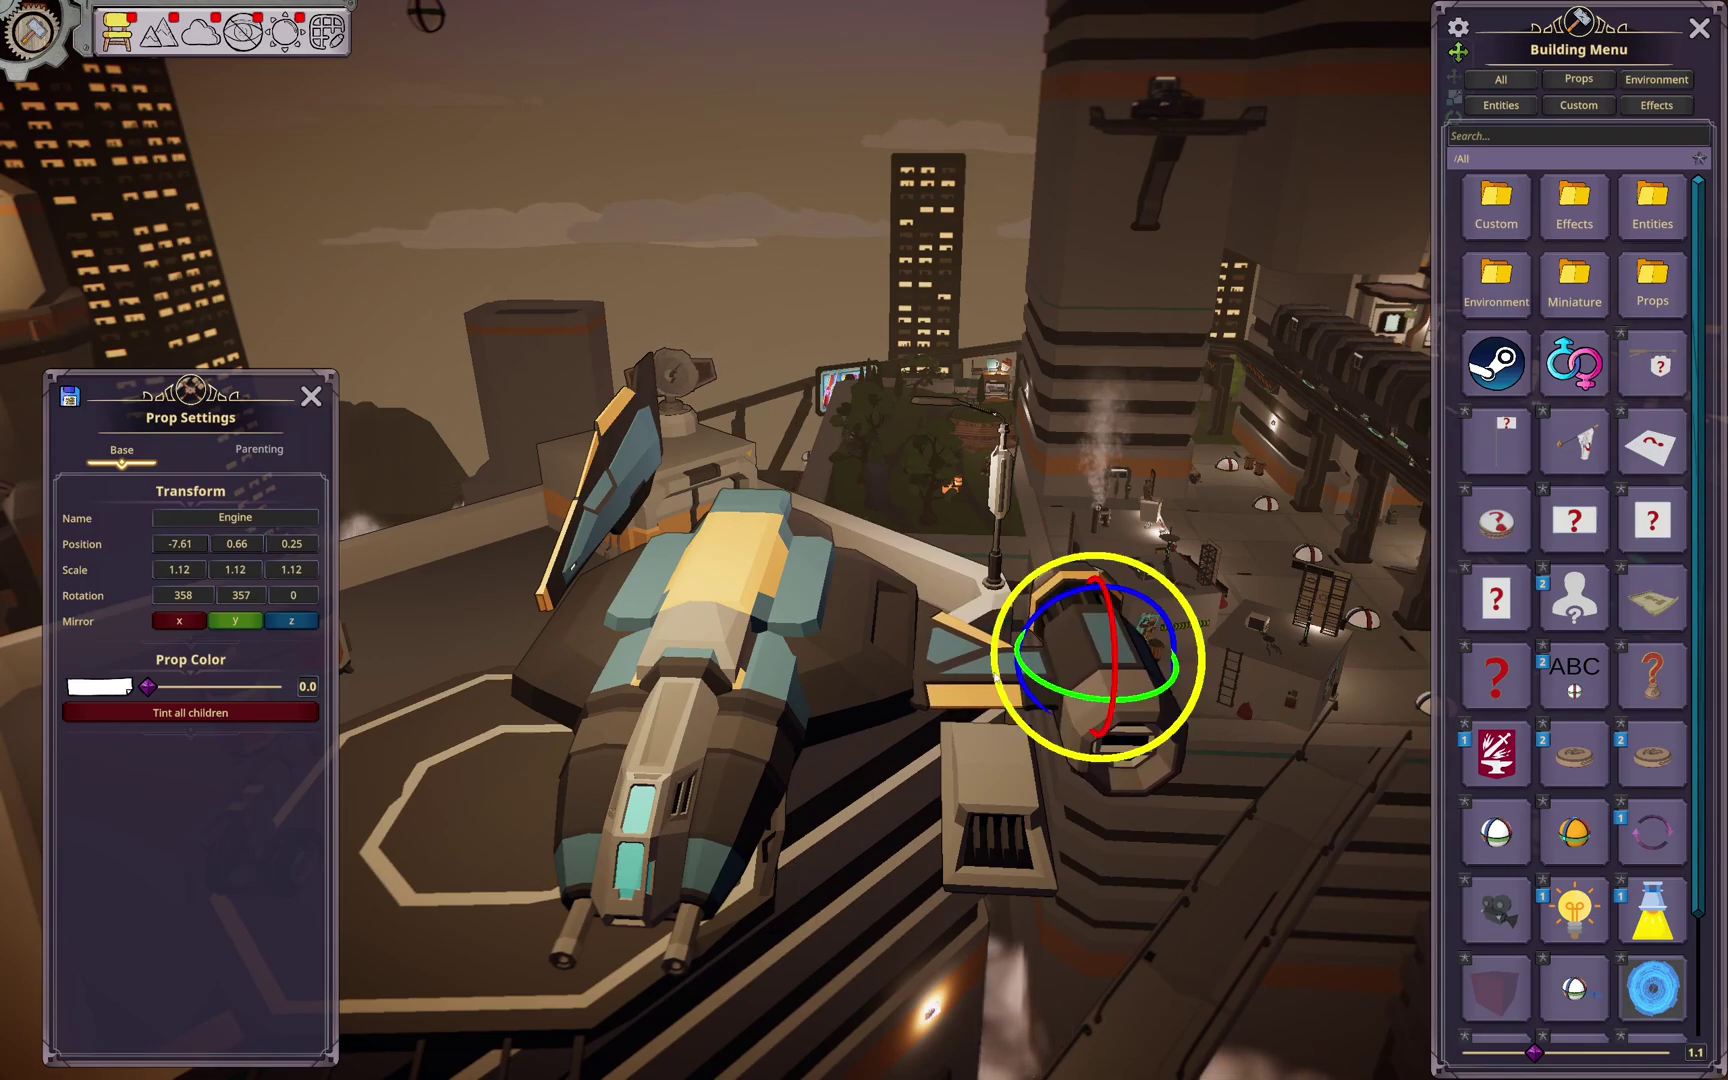
left_click(750, 600)
mouse_move(757, 690)
left_mouse_down()
mouse_move(716, 713)
mouse_move(765, 716)
left_mouse_up()
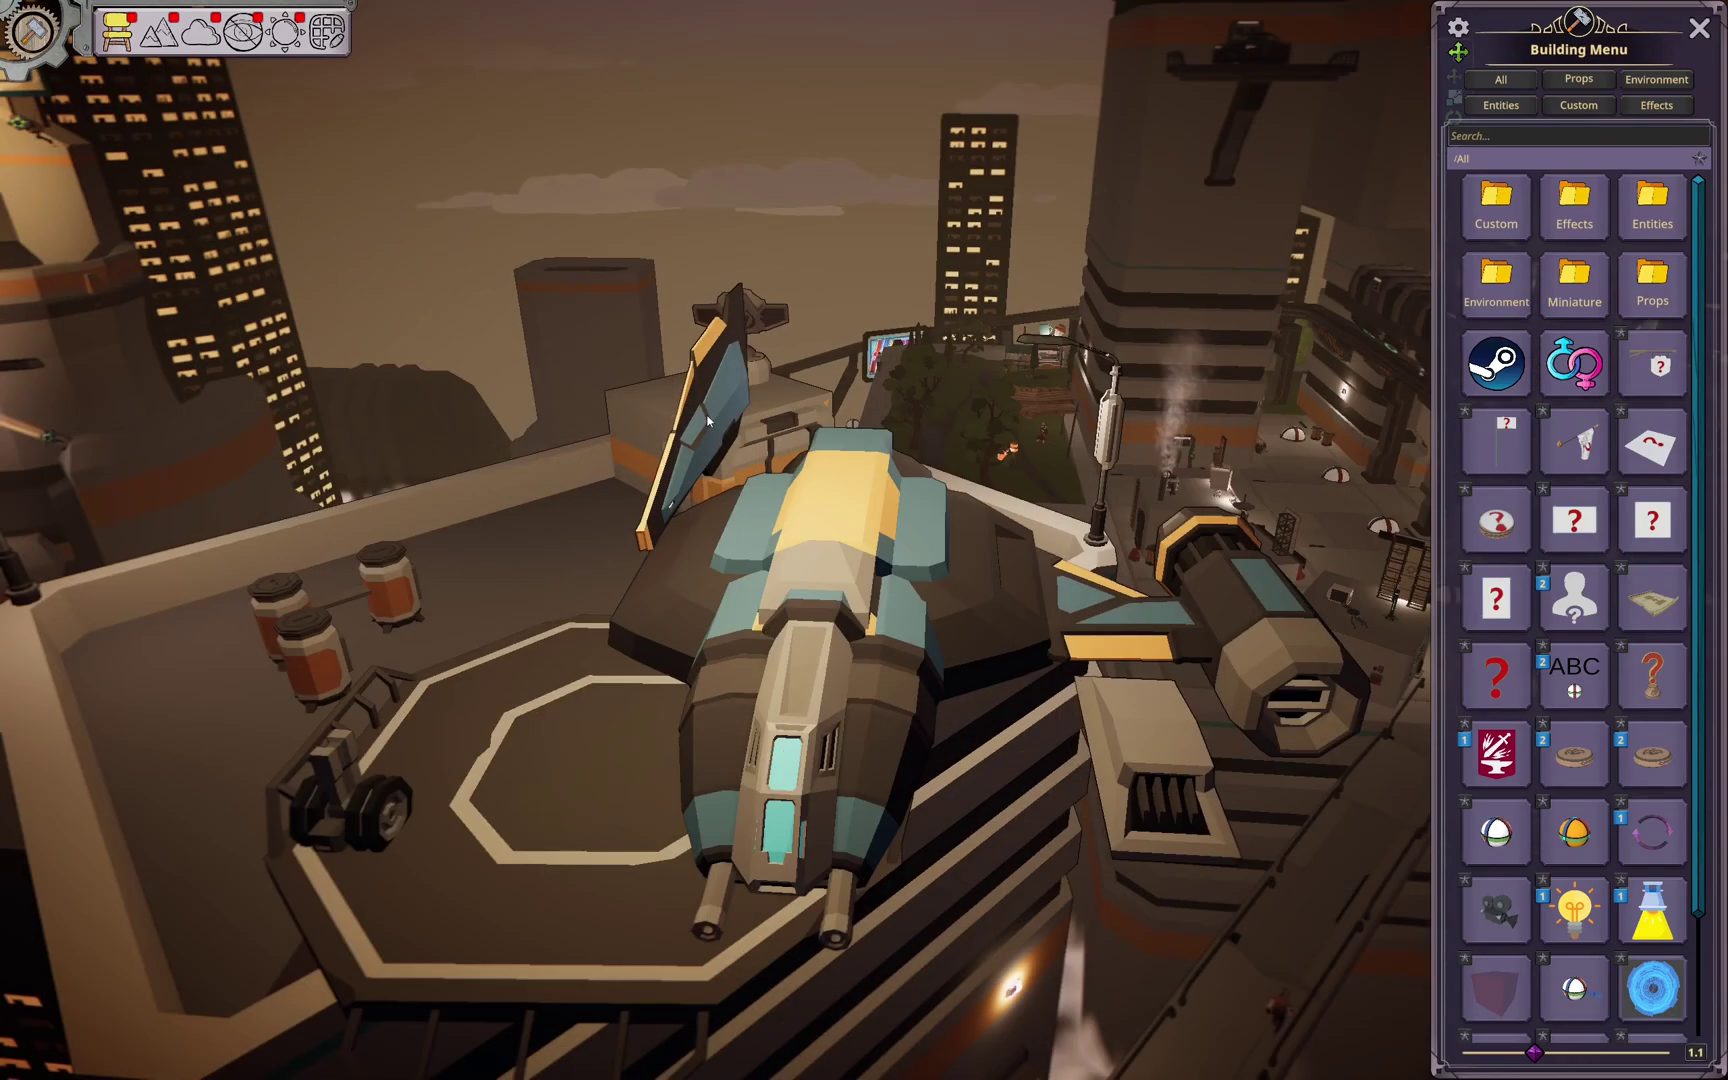
- Place the upright Wing along the centre line of the Ship Body's back and make it a child of the Ship Body
left_click_drag(705, 420, 855, 441)
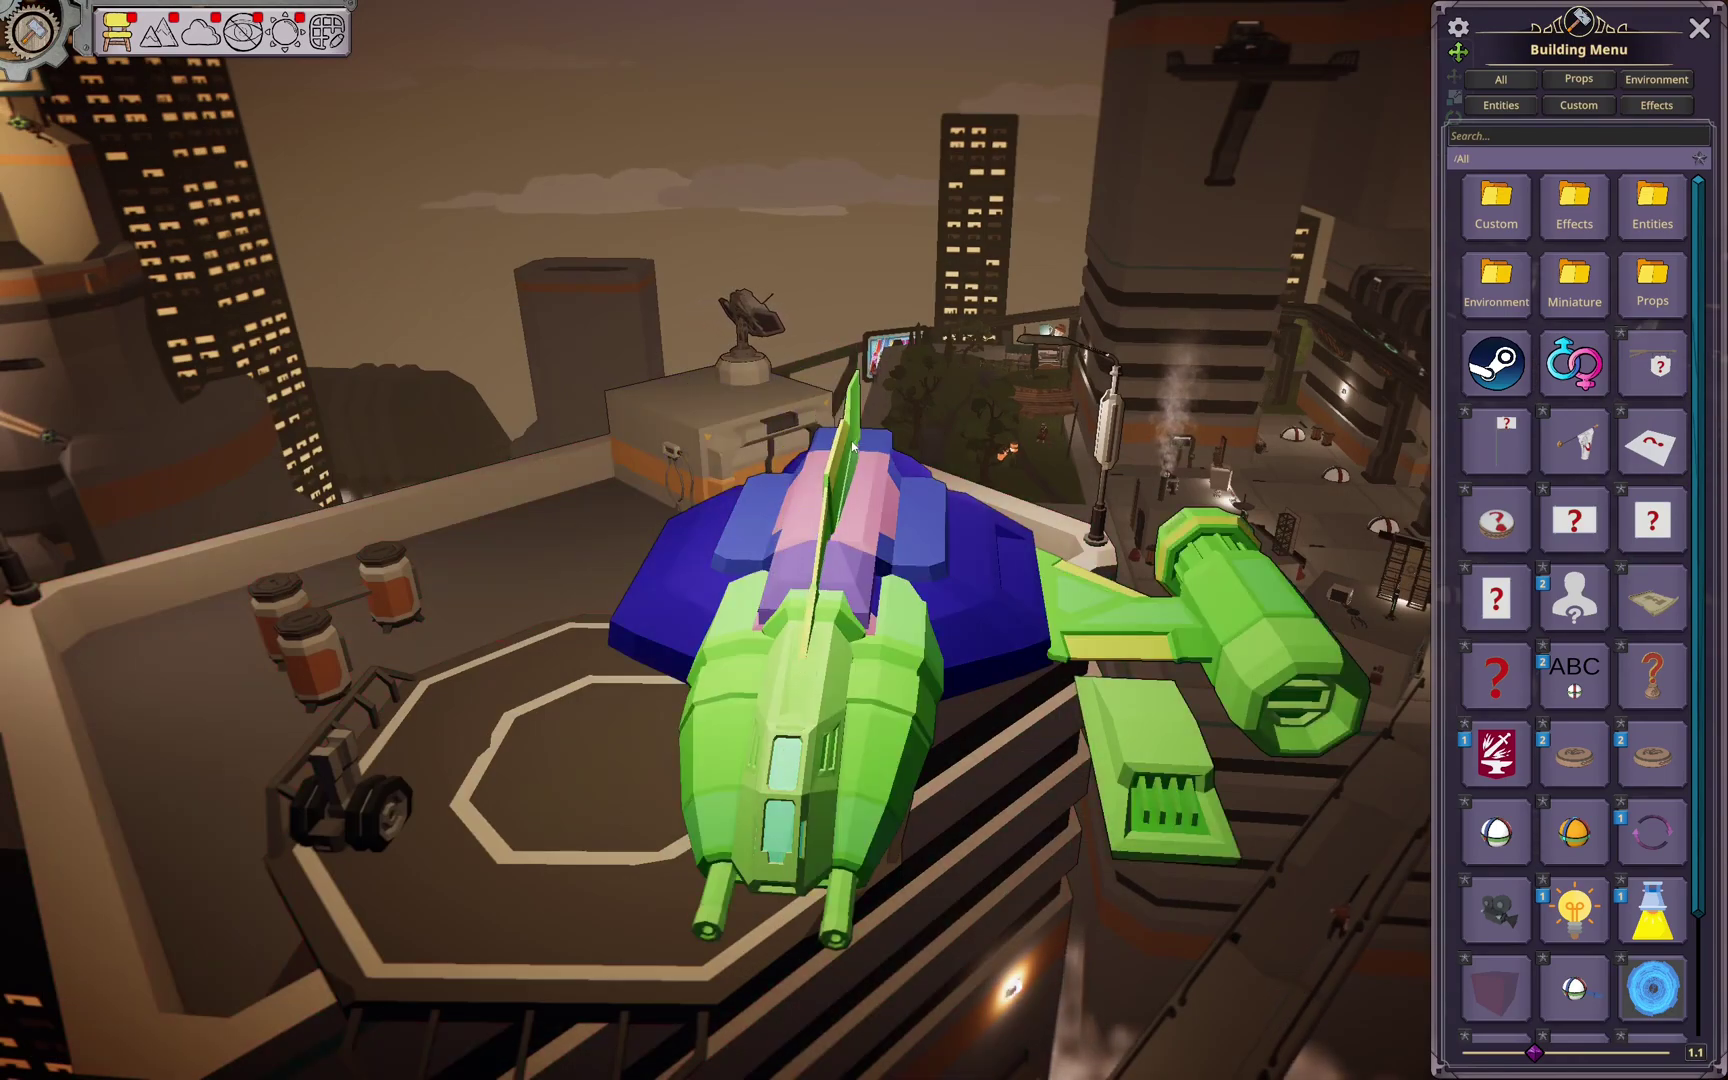
middle_click_drag(878, 517, 800, 527)
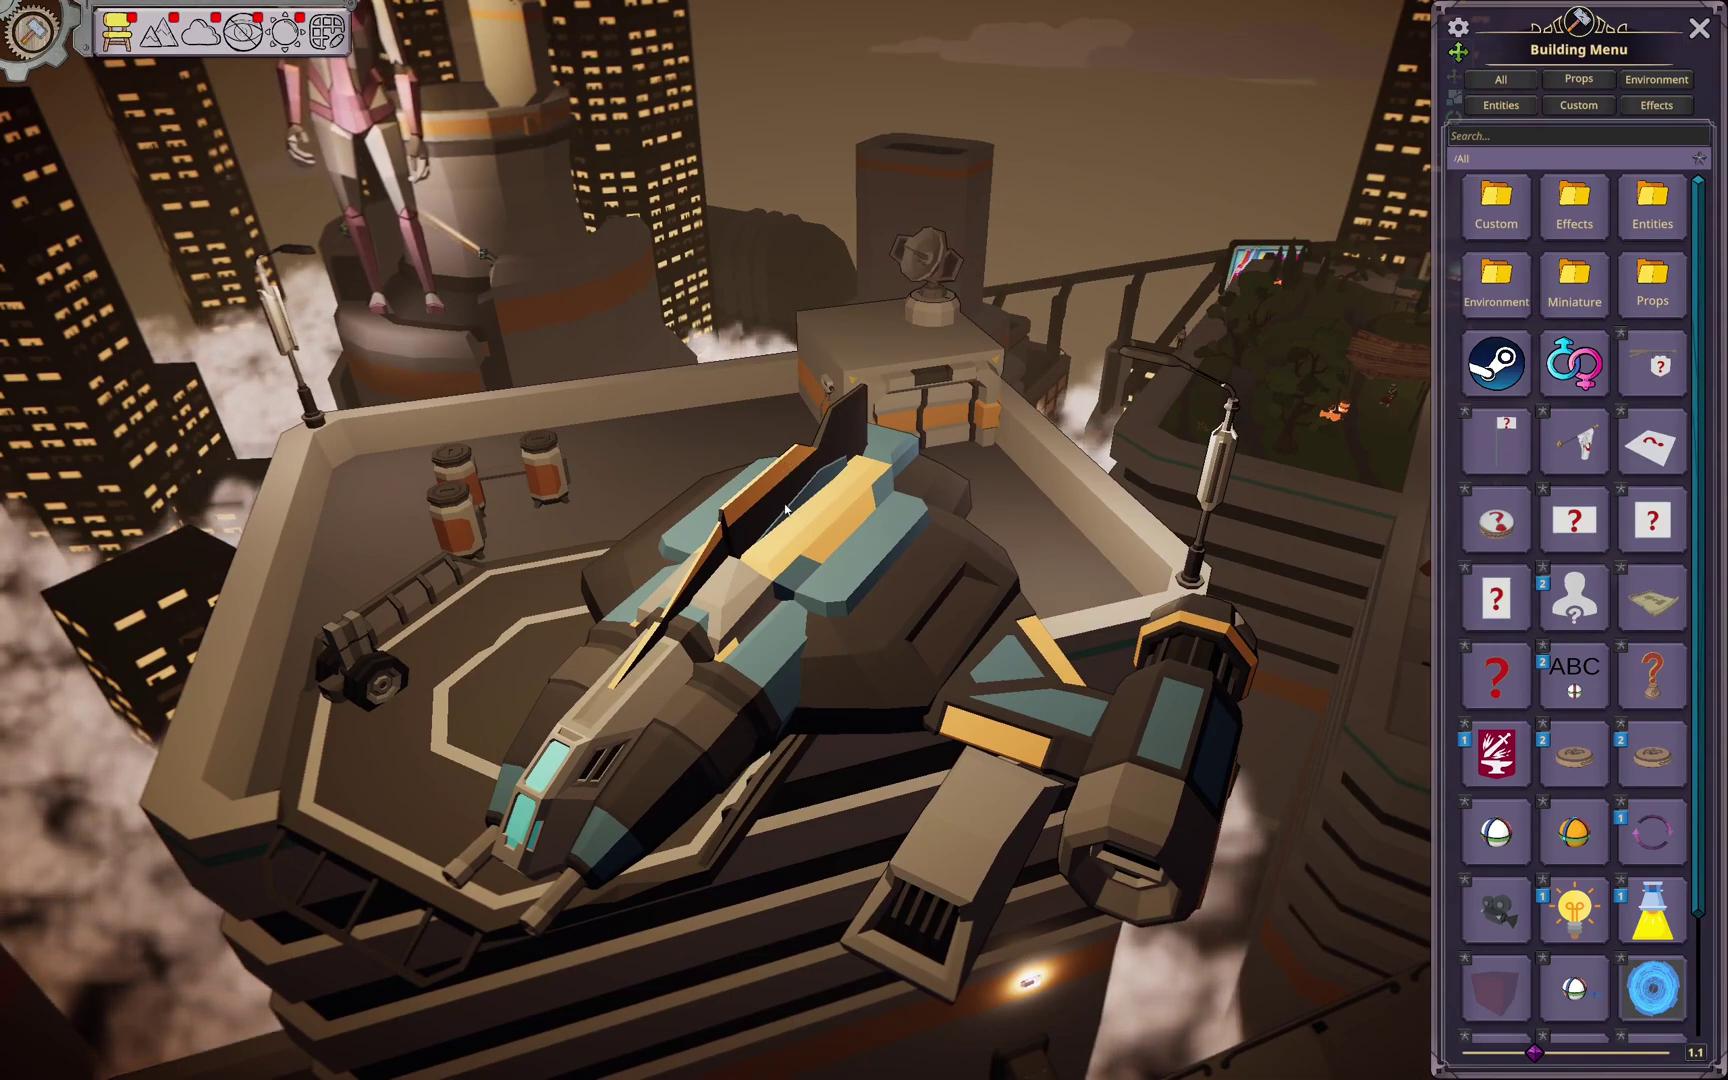
left_click_drag(780, 505, 744, 478)
left_click(814, 503)
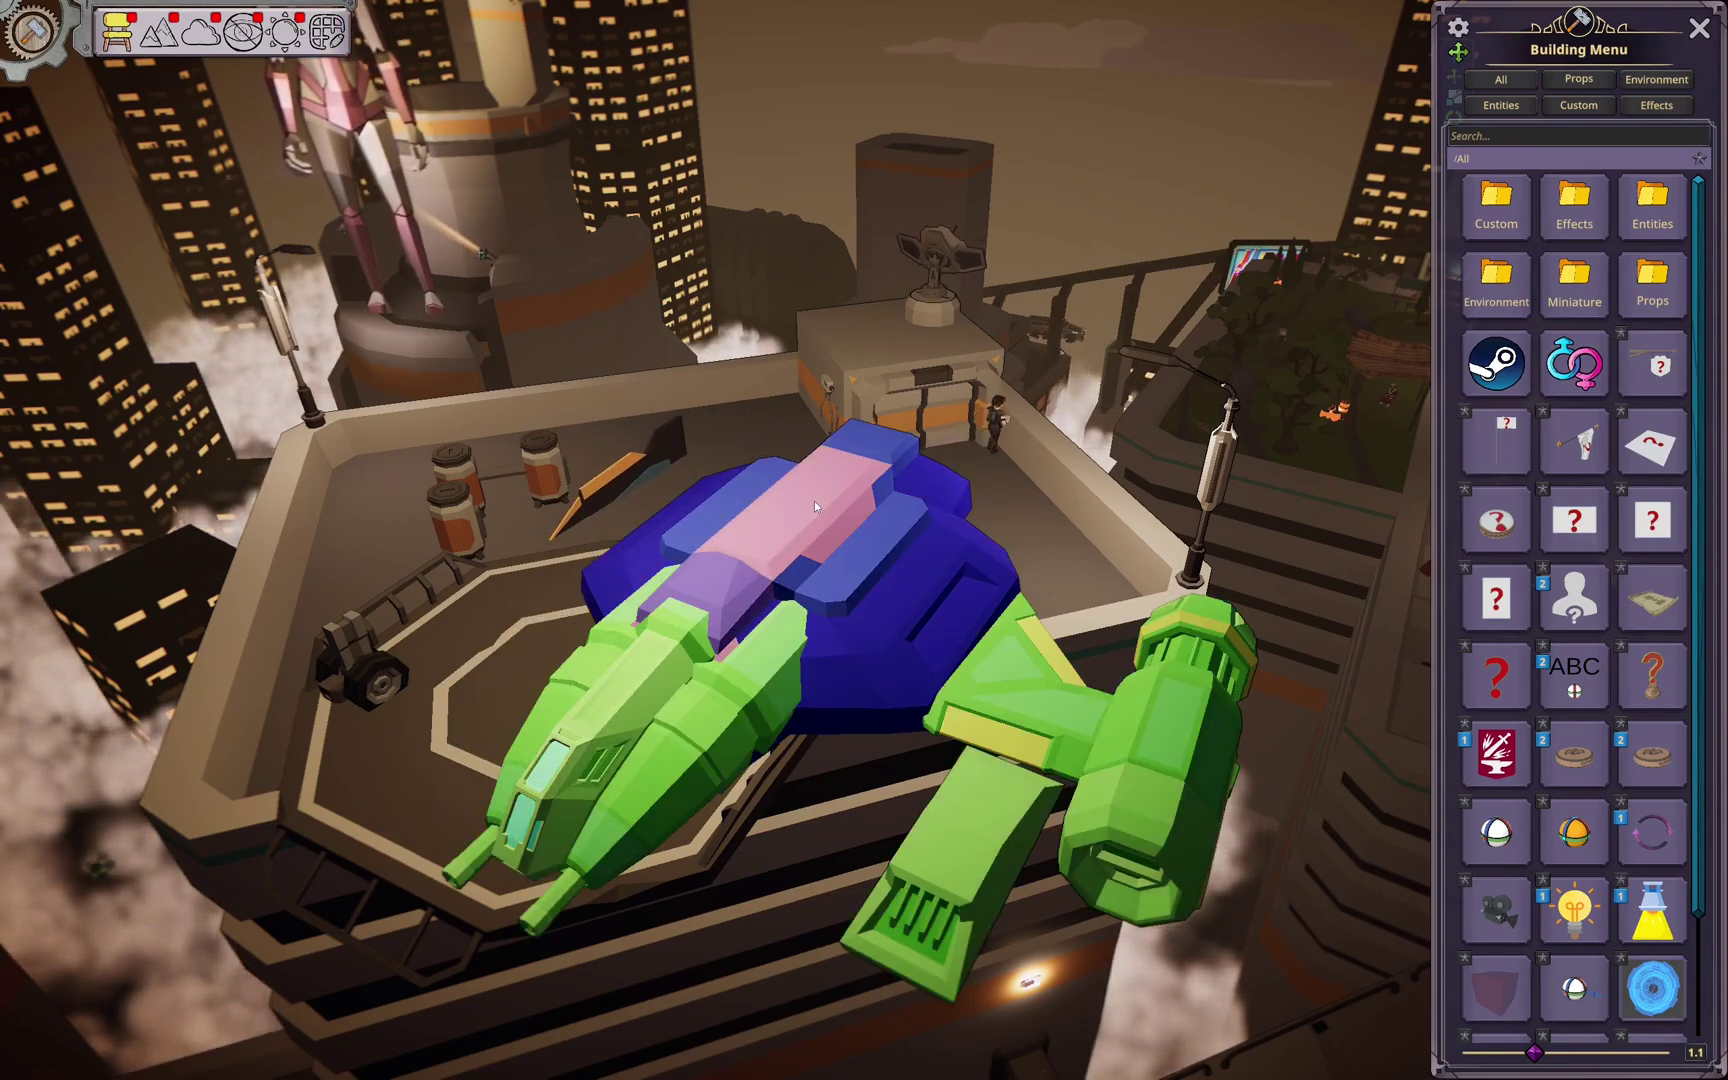
left_click_drag(619, 492, 871, 490)
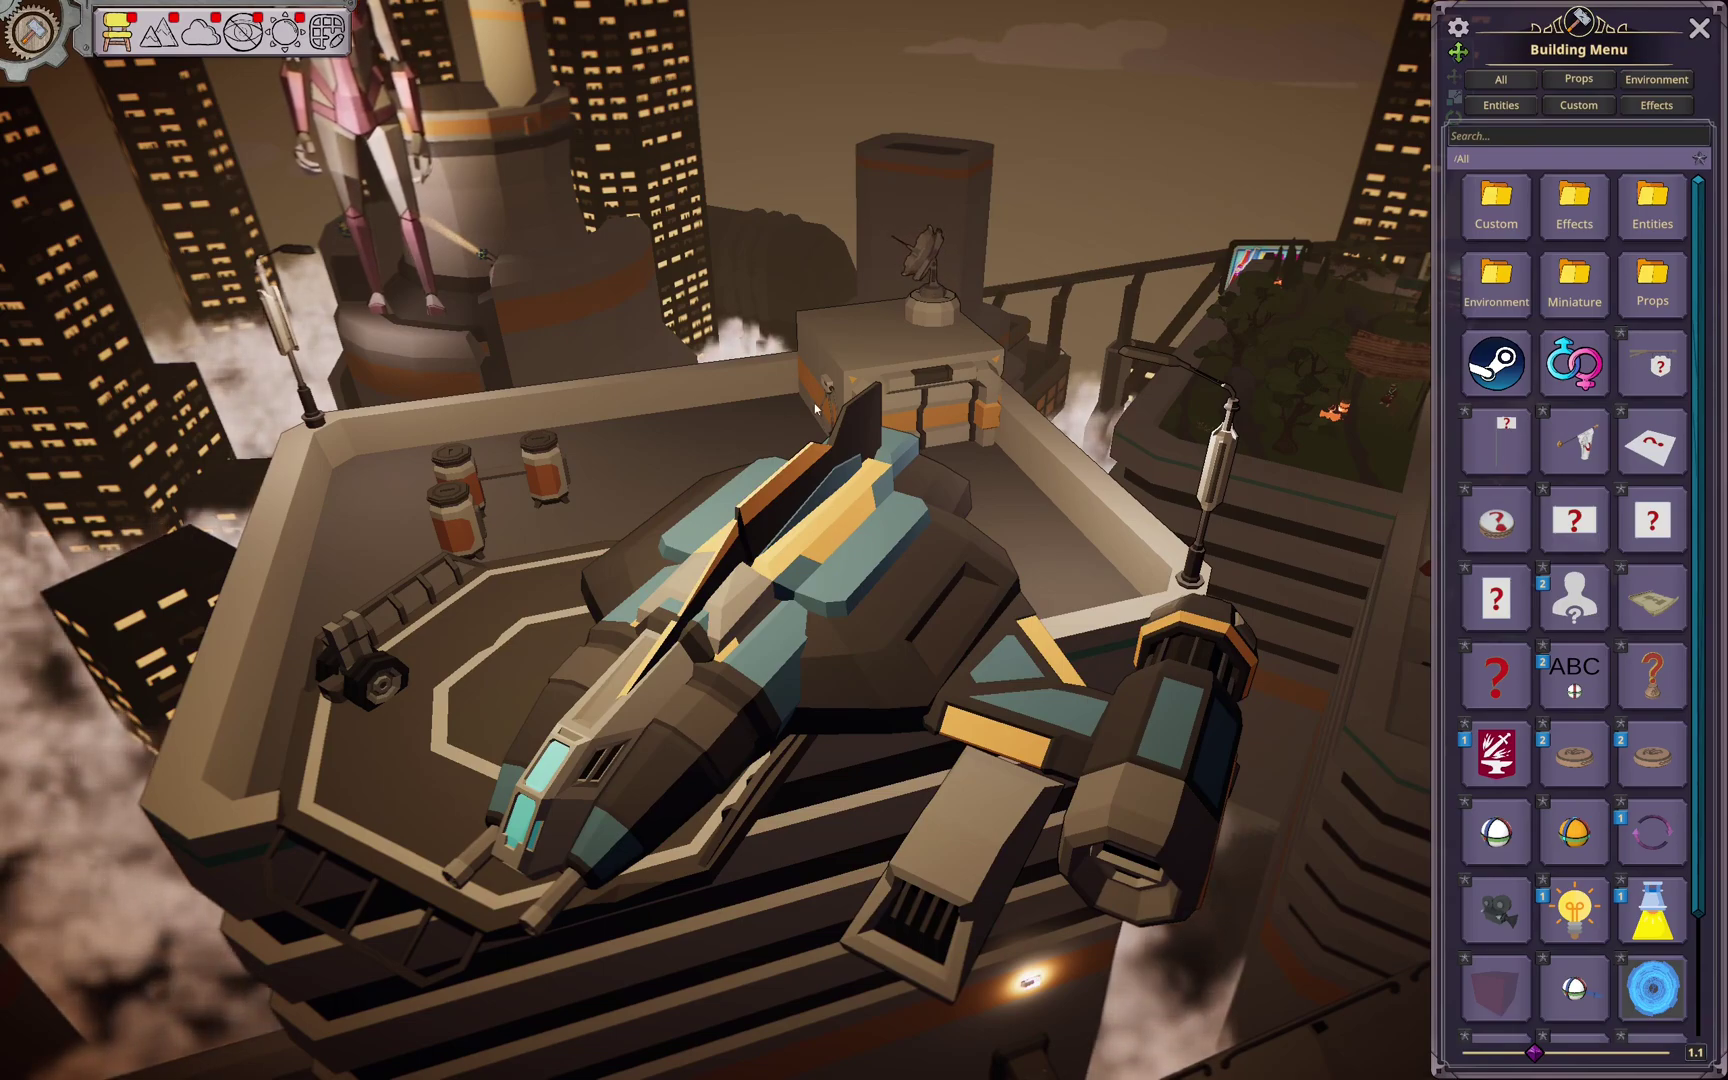
- Raise the upright Wing on the Ship Body's back along the vertical axis to a Y position of about 3.50
left_click(837, 531)
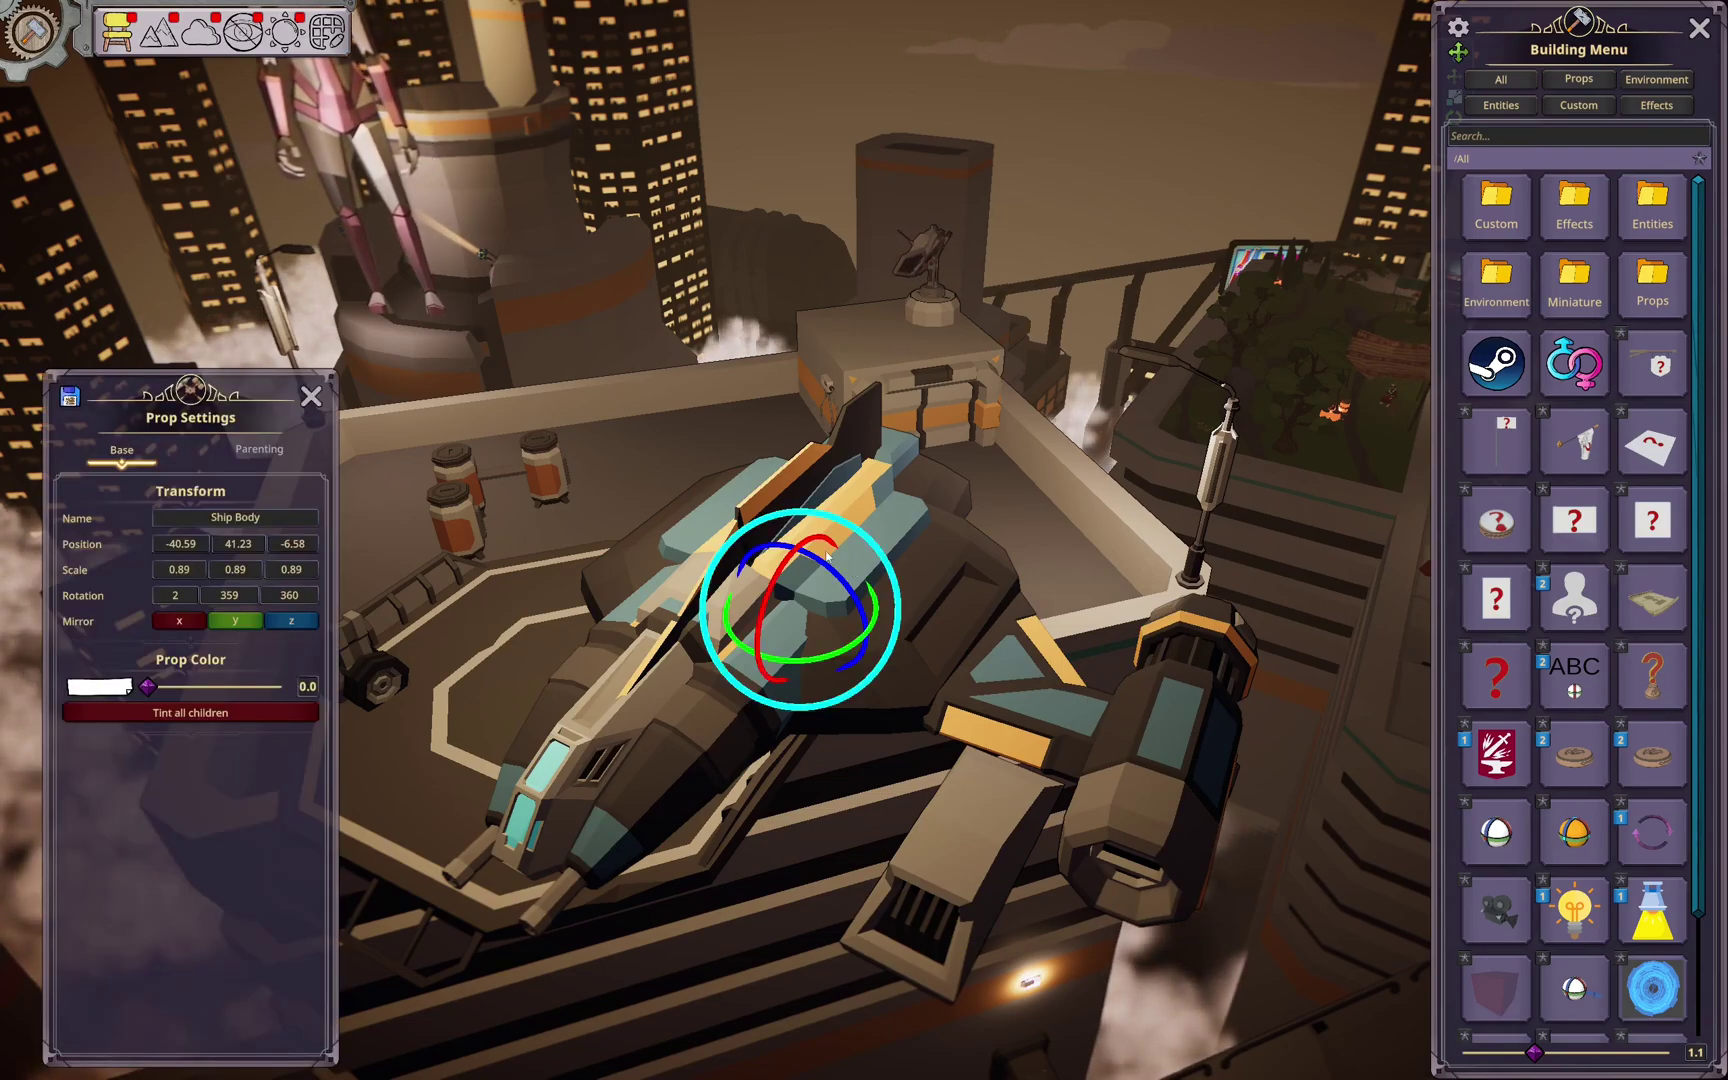
double_click(865, 498)
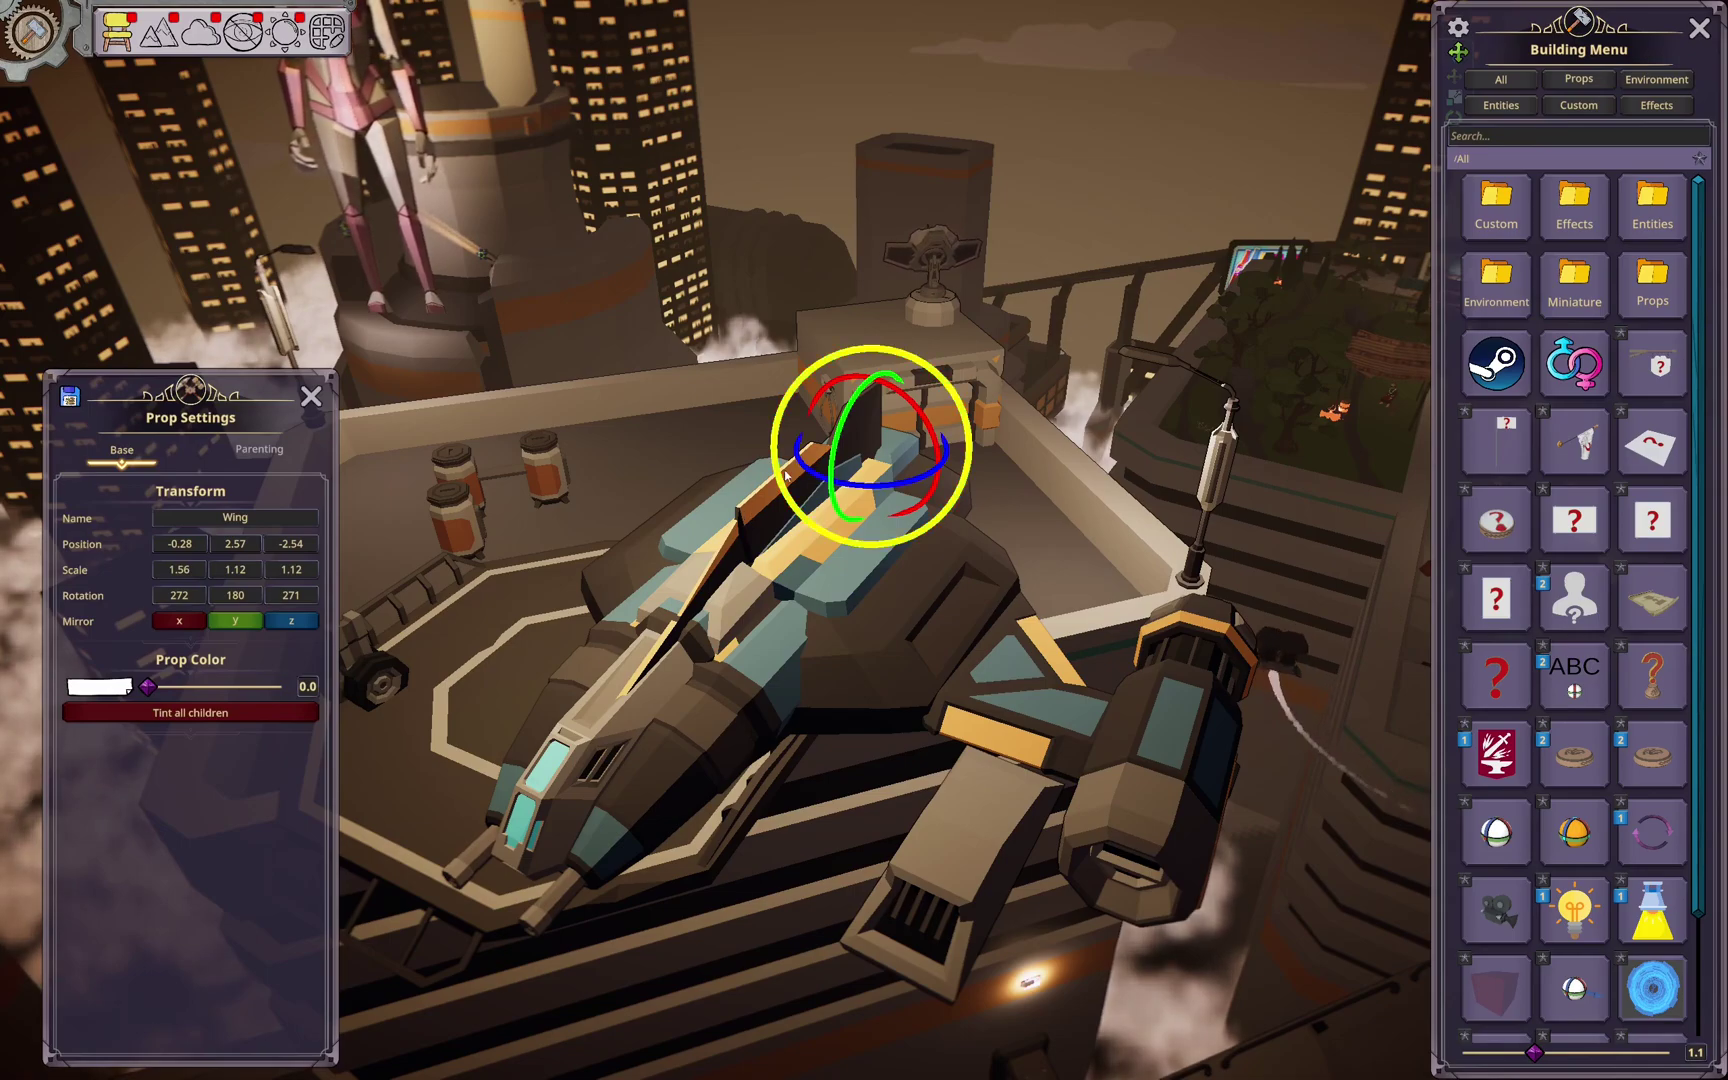
key("1")
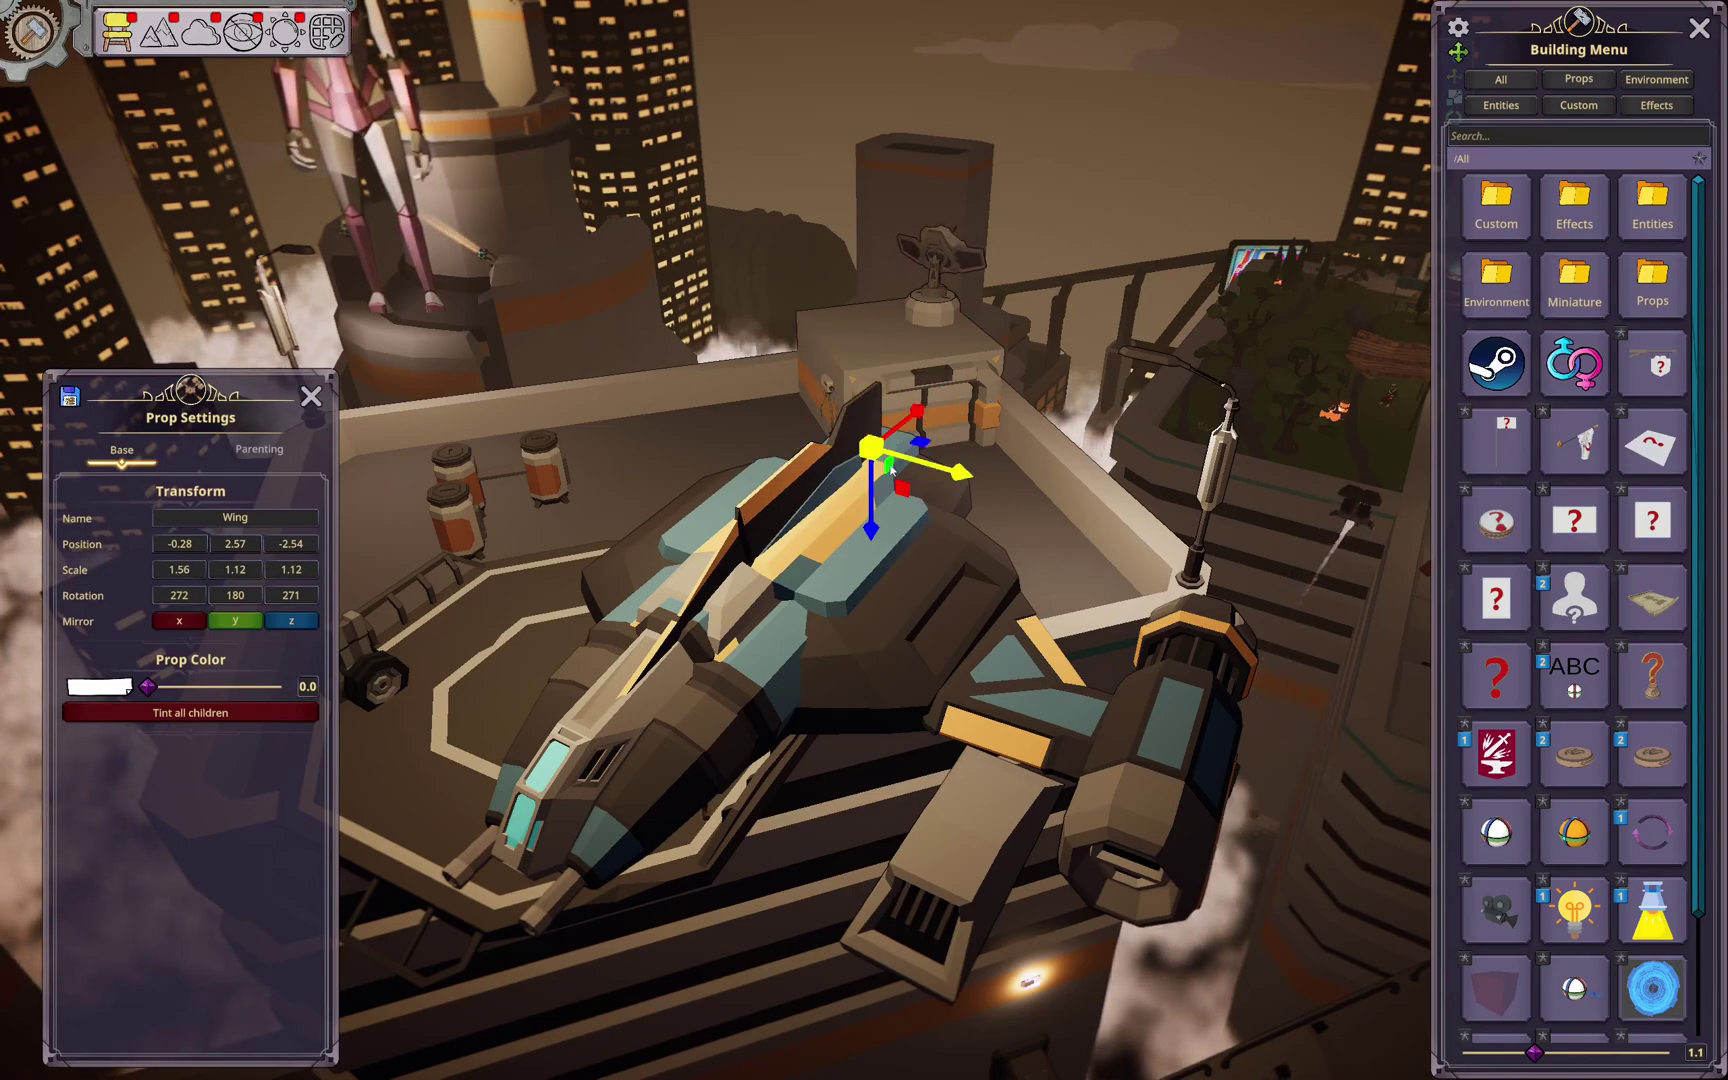
key("ctrl+z")
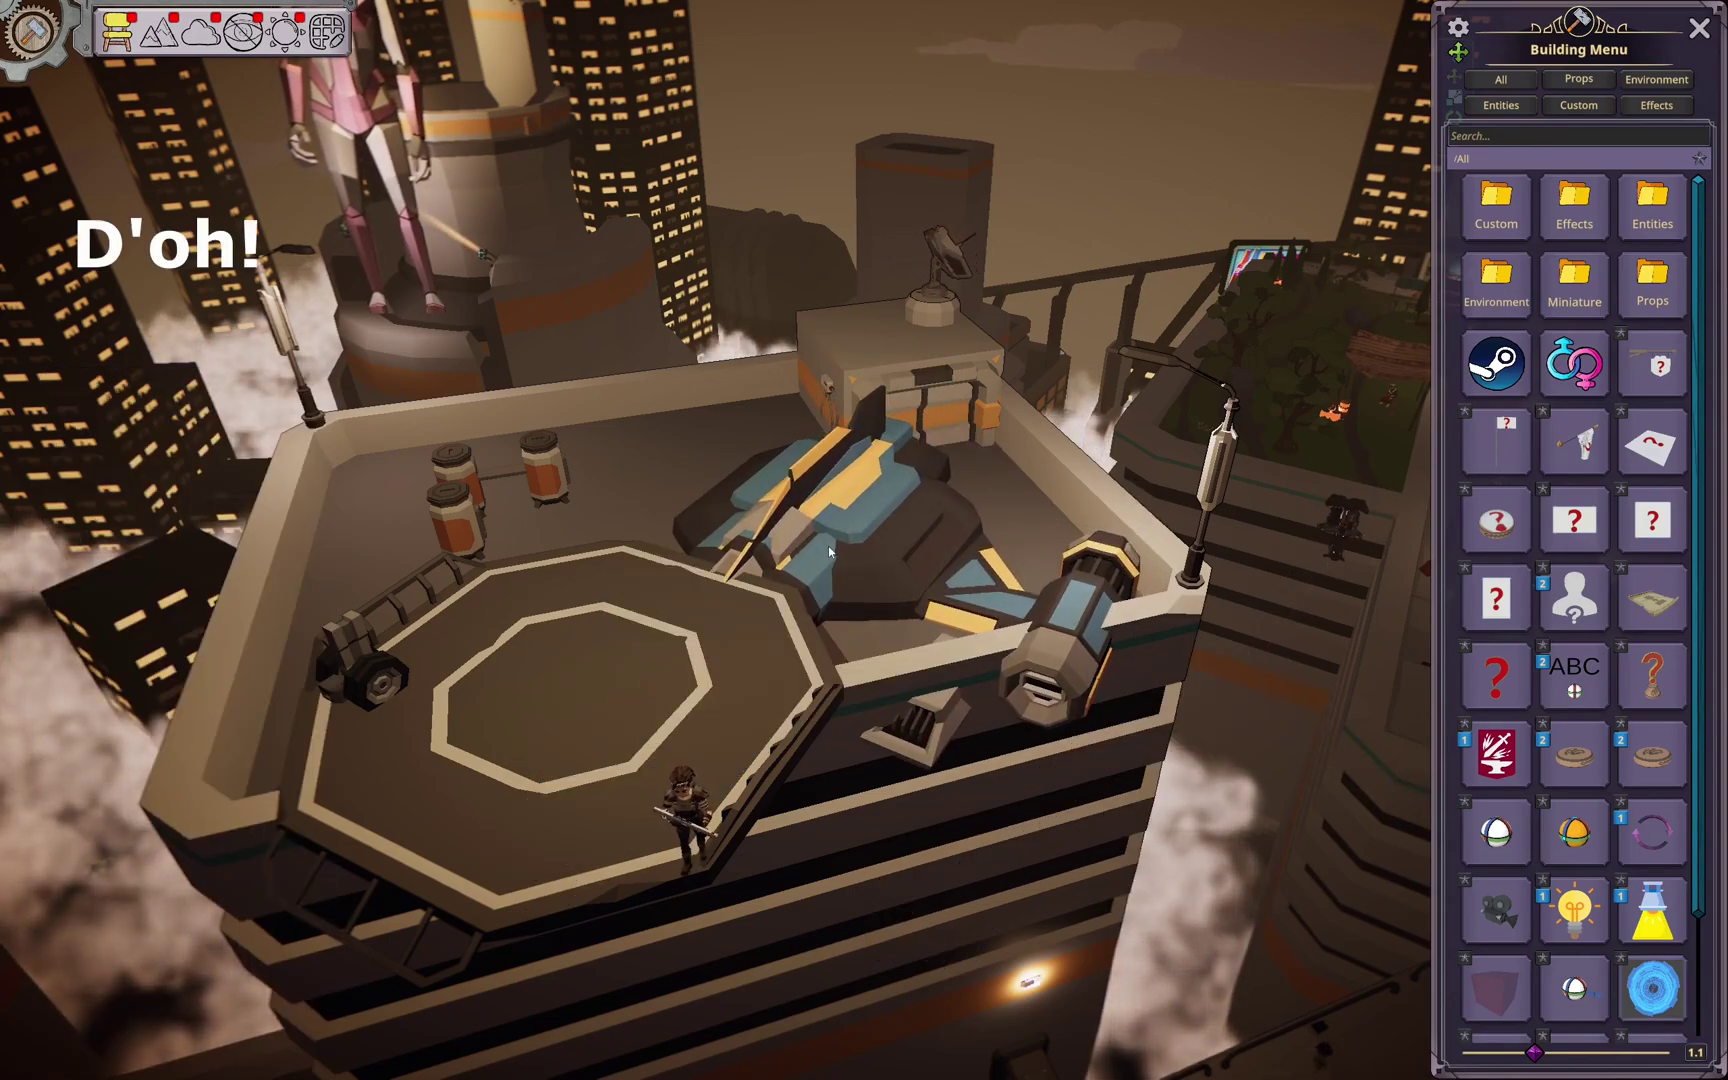
key("ctrl+z")
left_click(850, 510)
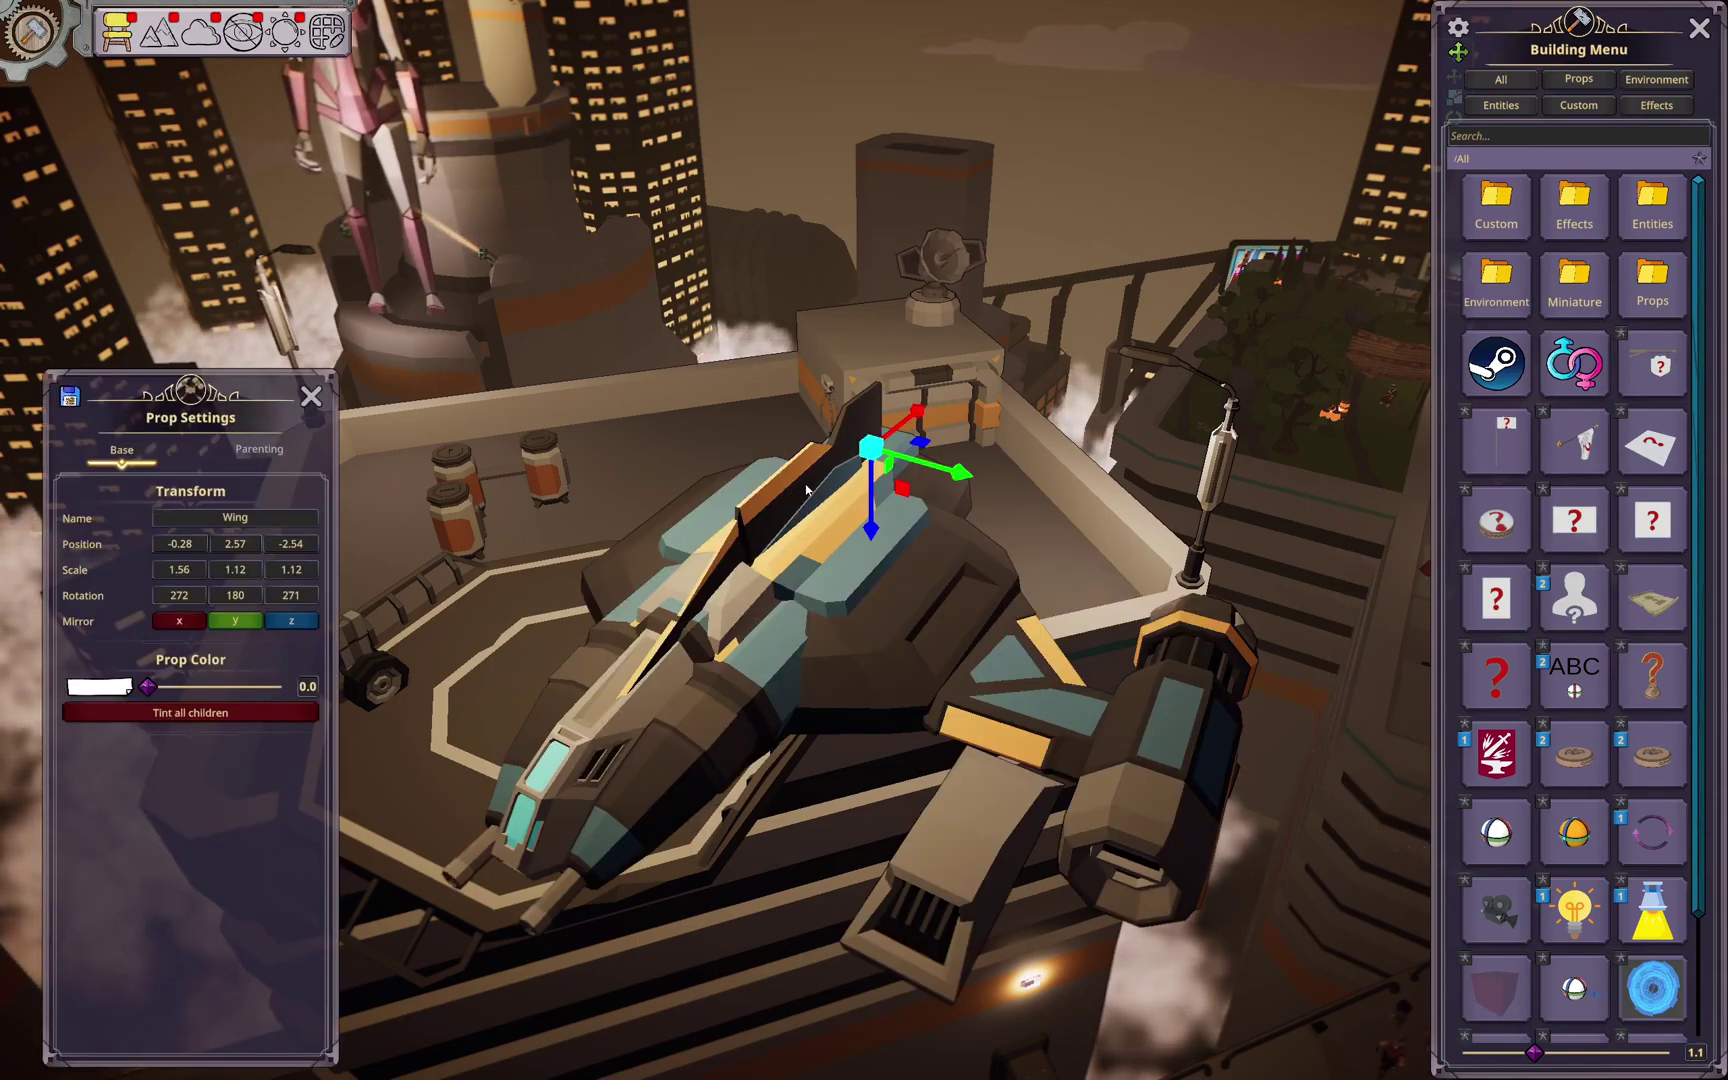
left_click_drag(870, 528, 876, 492)
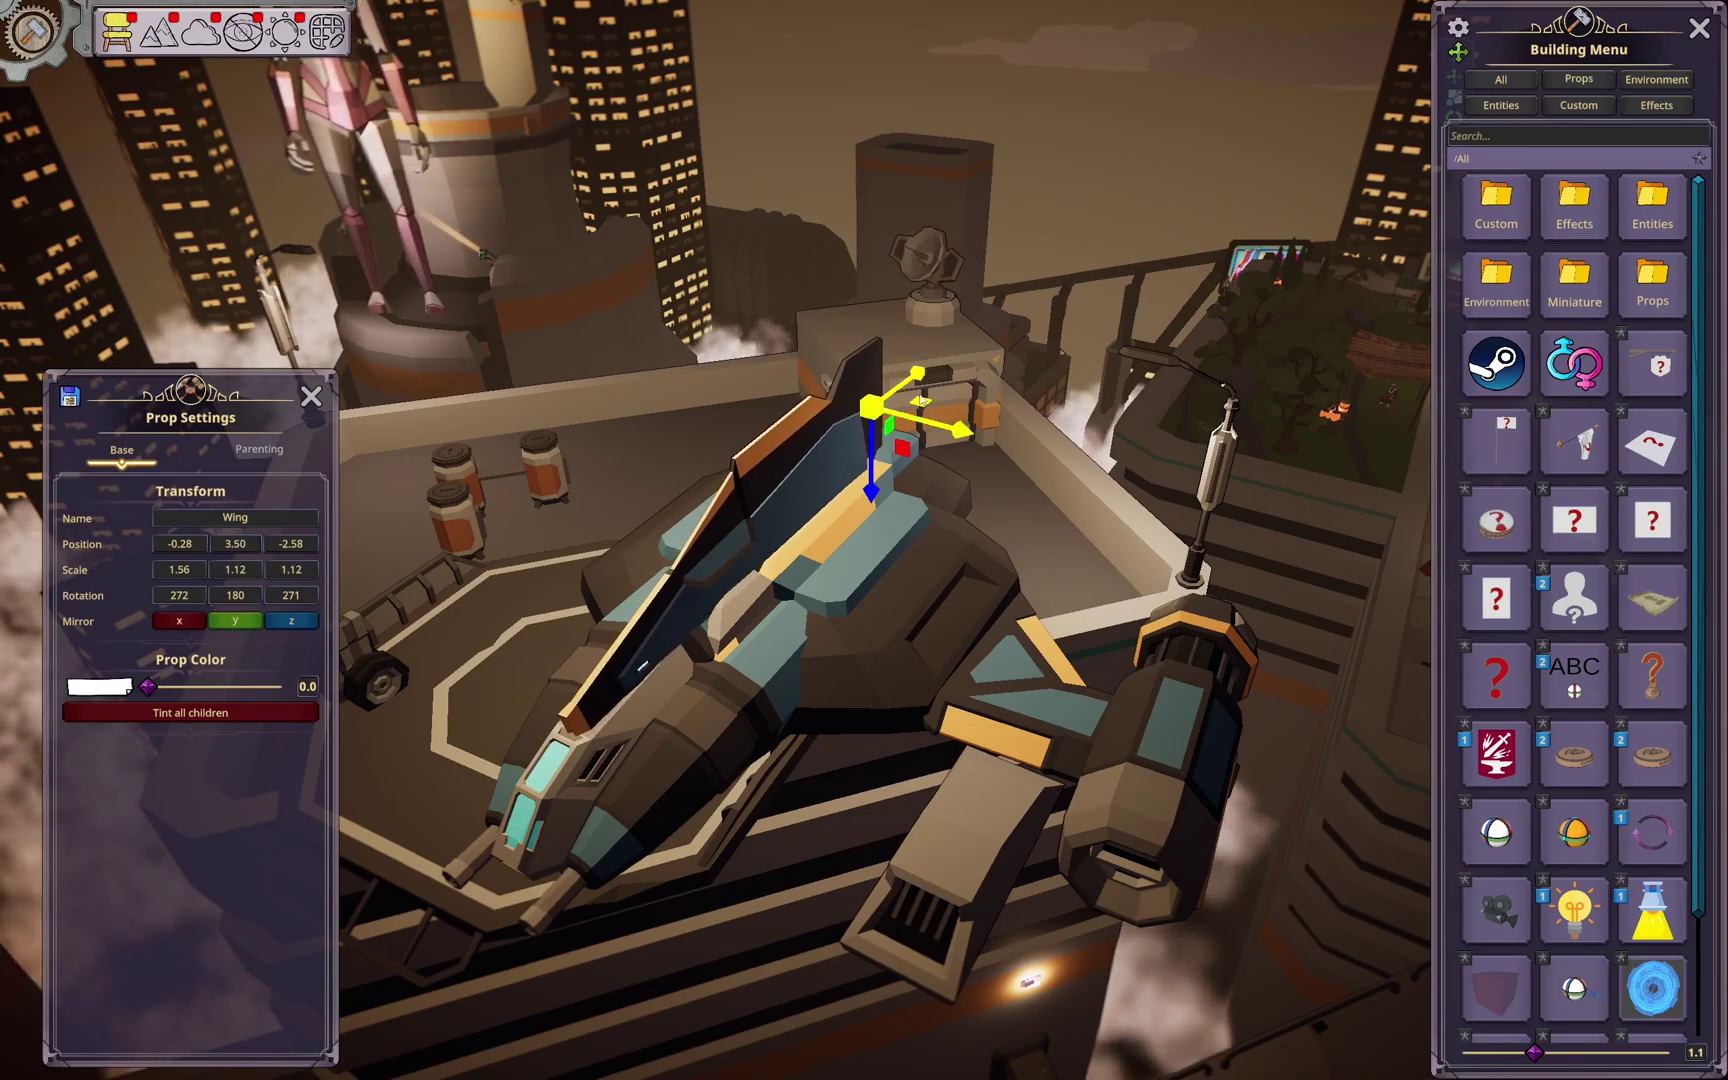